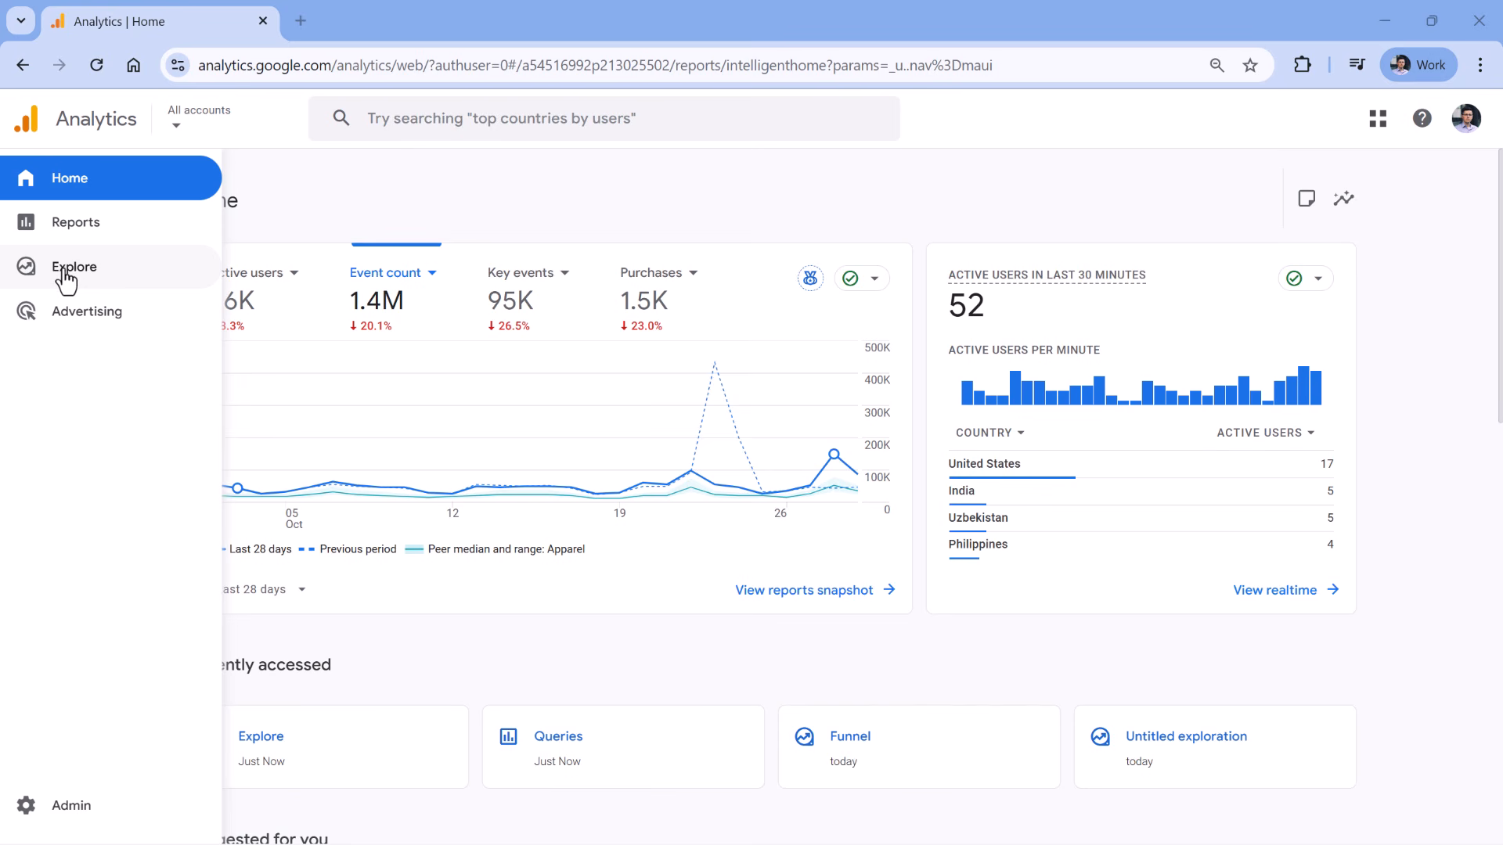
Go to Explore in the left sidebar to see exploration templates and saved explorations.
{"action": "left_click", "coordinate": [65, 274]}
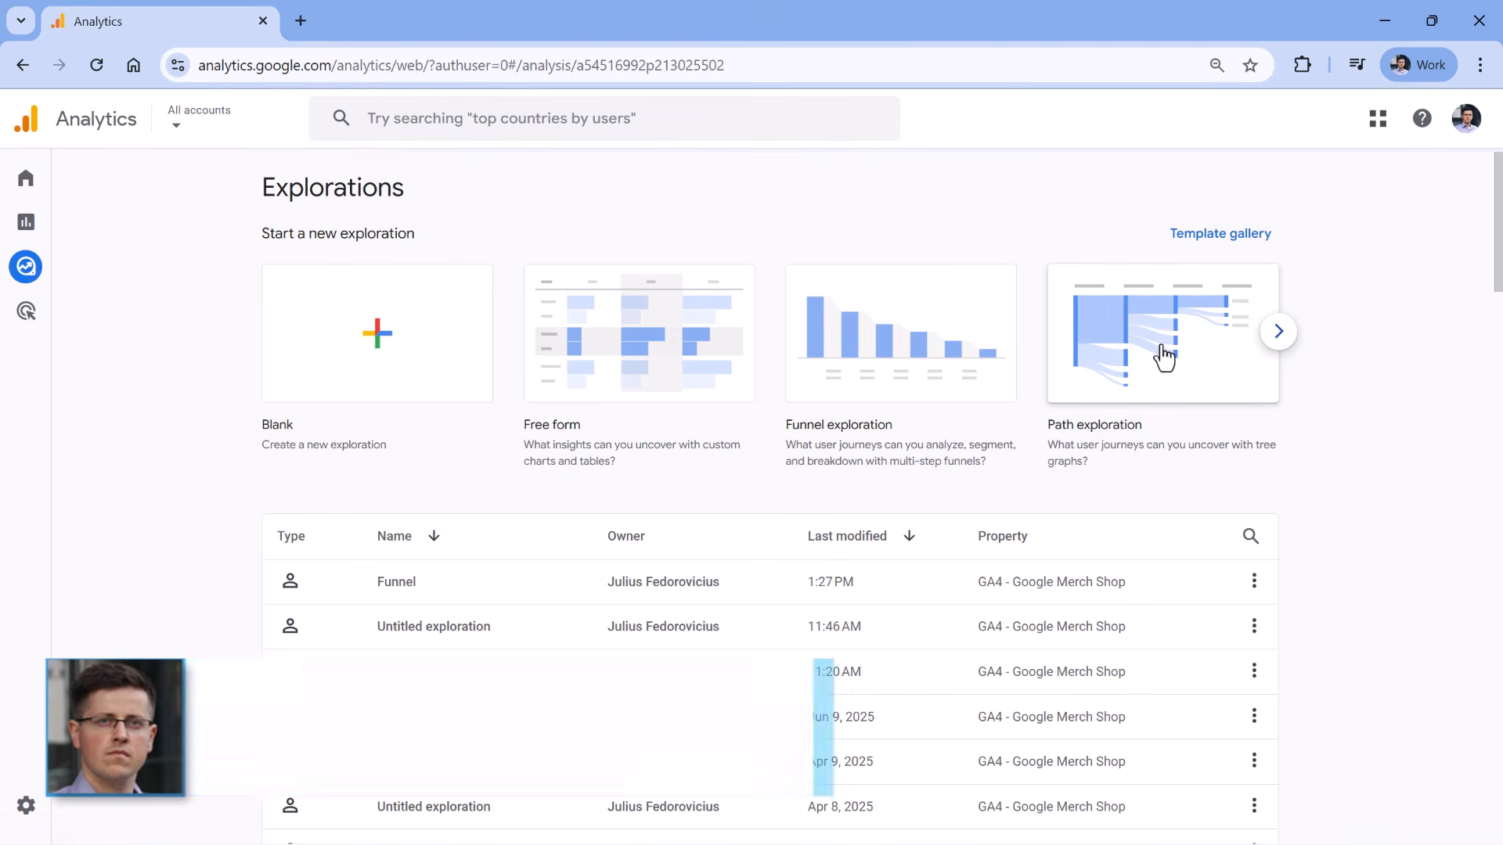
Create a new Path exploration charting event paths from session_start through page_view.
{"action": "left_click", "coordinate": [1160, 356]}
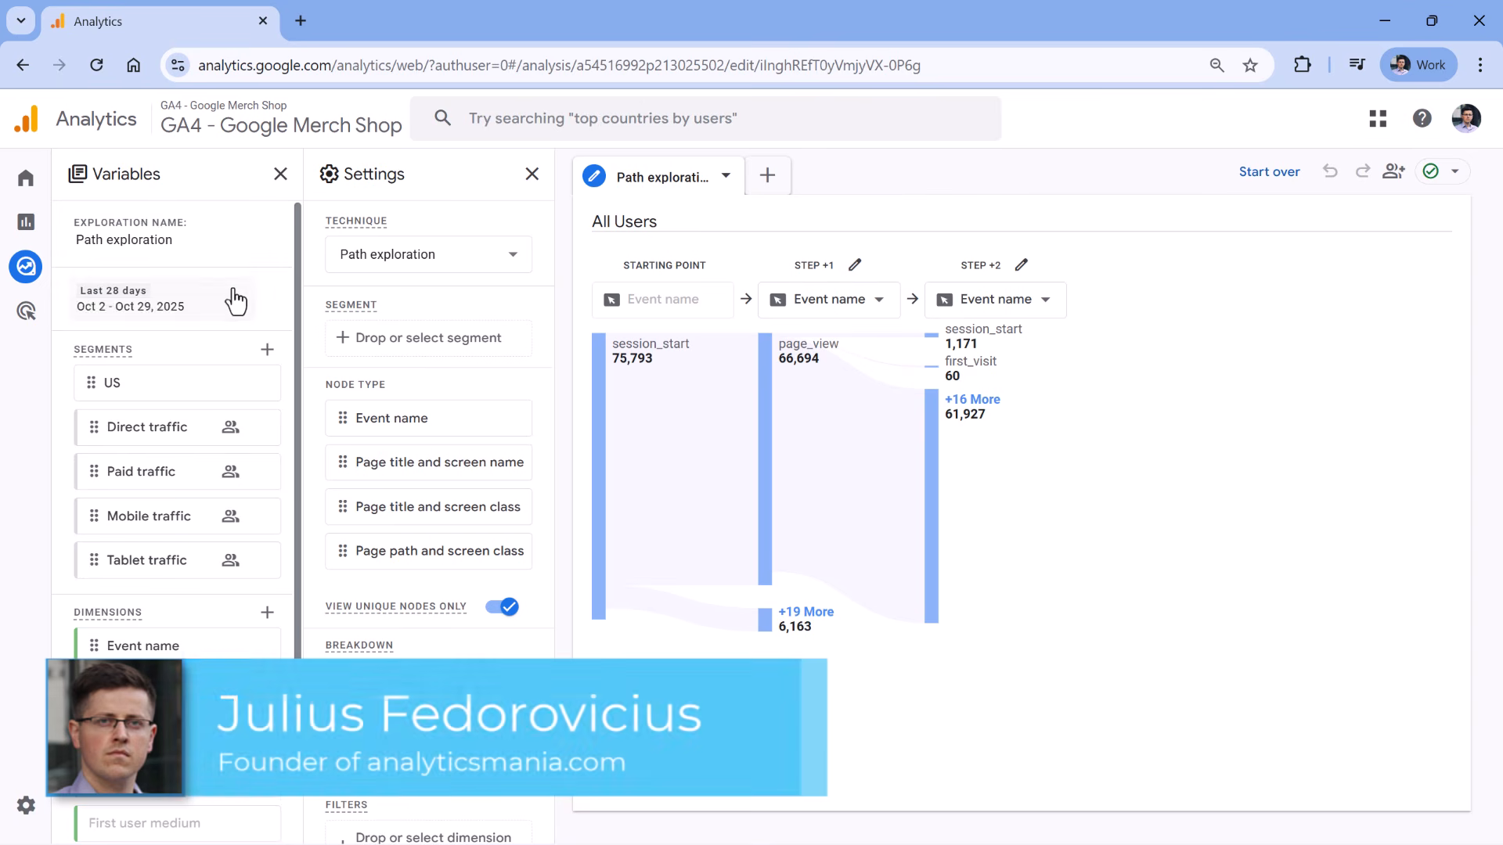
{"action": "scroll", "coordinate": [235, 295], "scroll_direction": "down", "scroll_amount": 3}
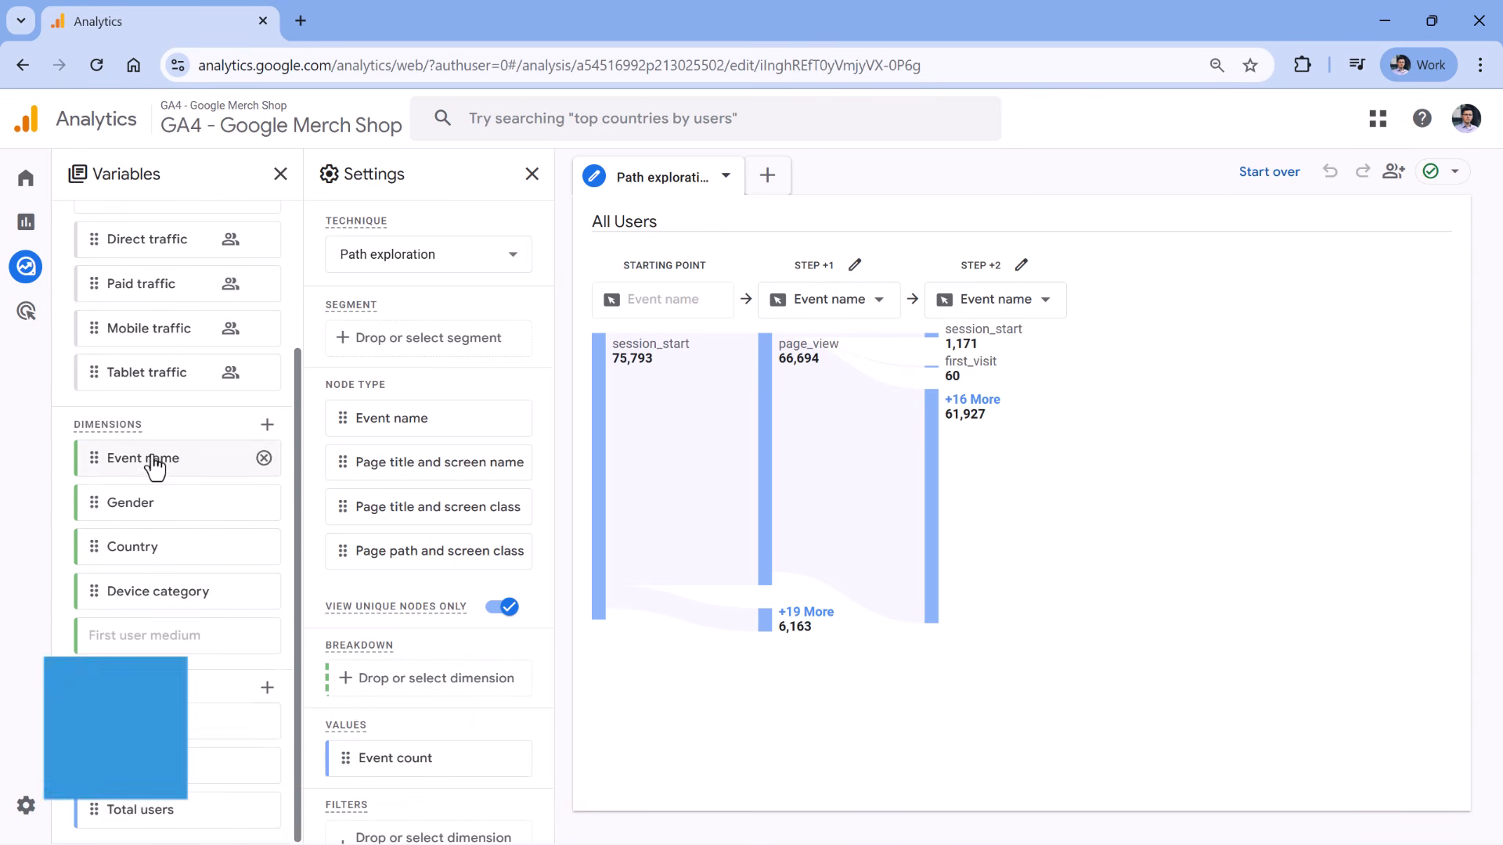
{"action": "scroll", "coordinate": [154, 467], "scroll_direction": "up", "scroll_amount": 3}
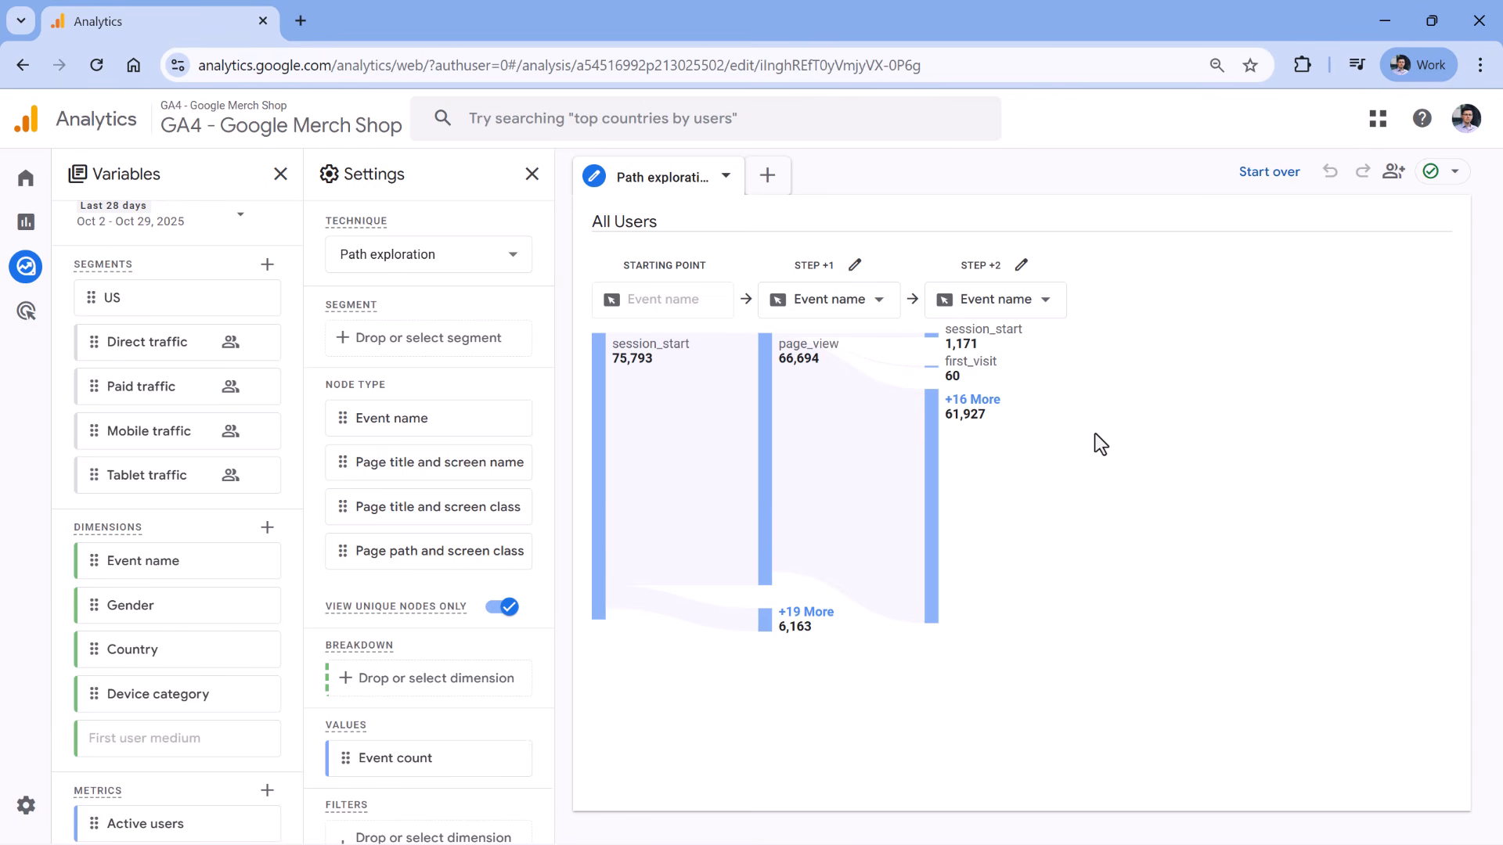
{"action": "scroll", "coordinate": [187, 358], "scroll_direction": "up", "scroll_amount": 1}
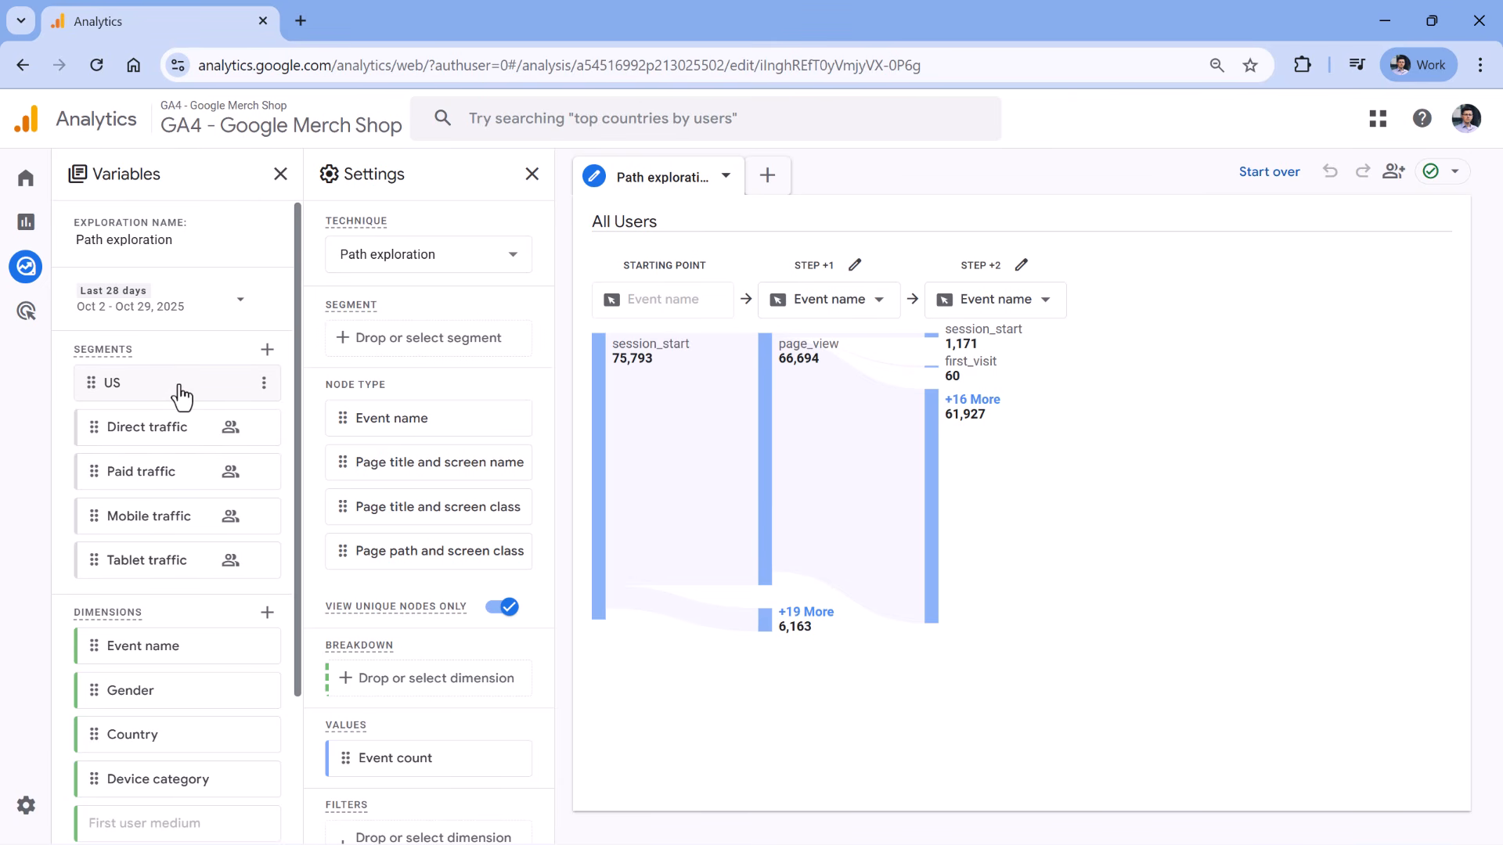
{"action": "left_click", "coordinate": [267, 349]}
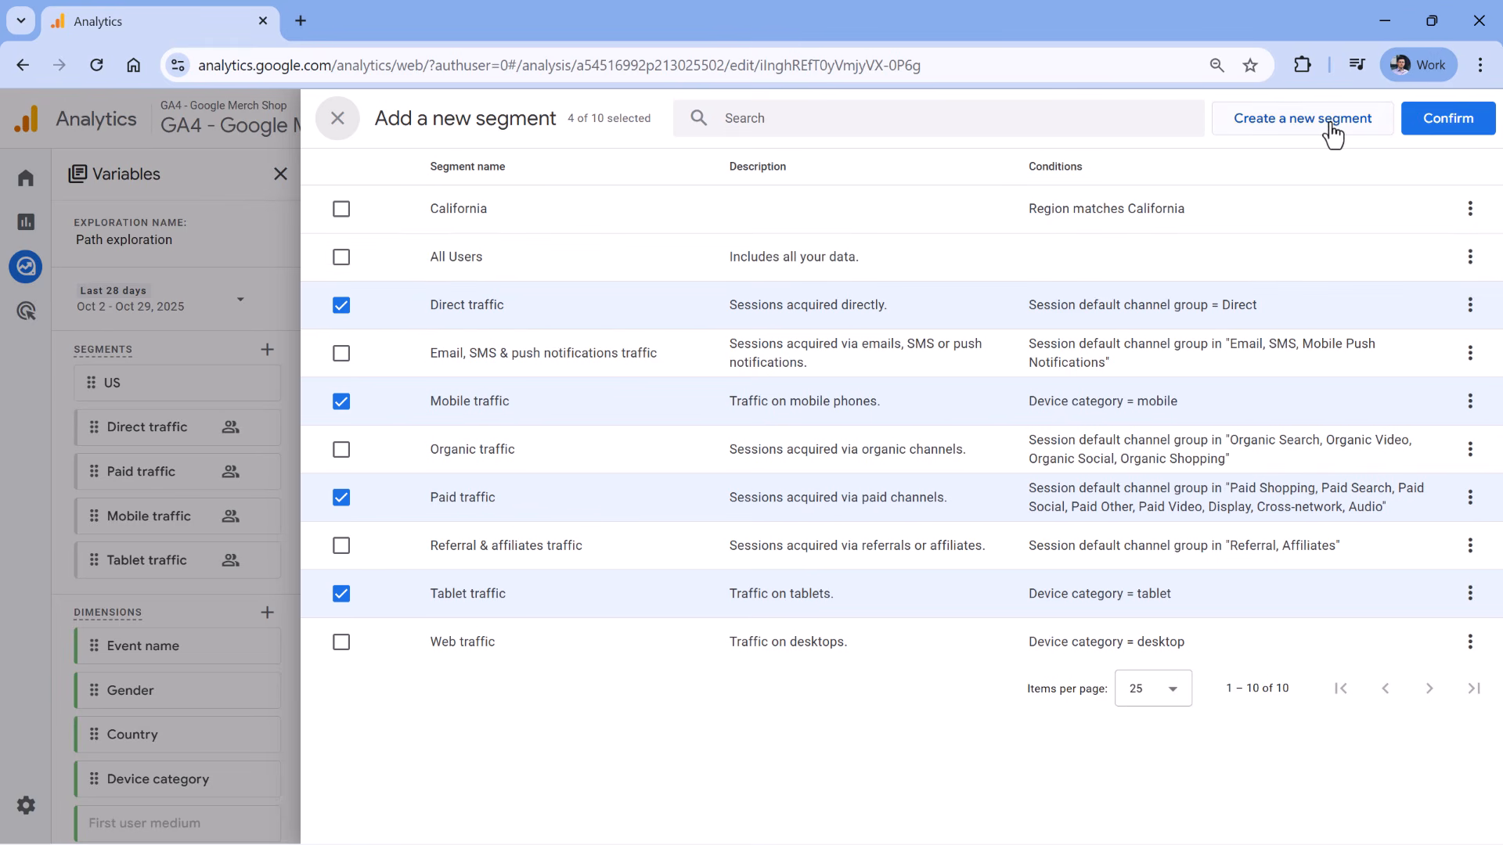
{"action": "left_click", "coordinate": [328, 131]}
{"action": "scroll", "coordinate": [211, 391], "scroll_direction": "down", "scroll_amount": 3}
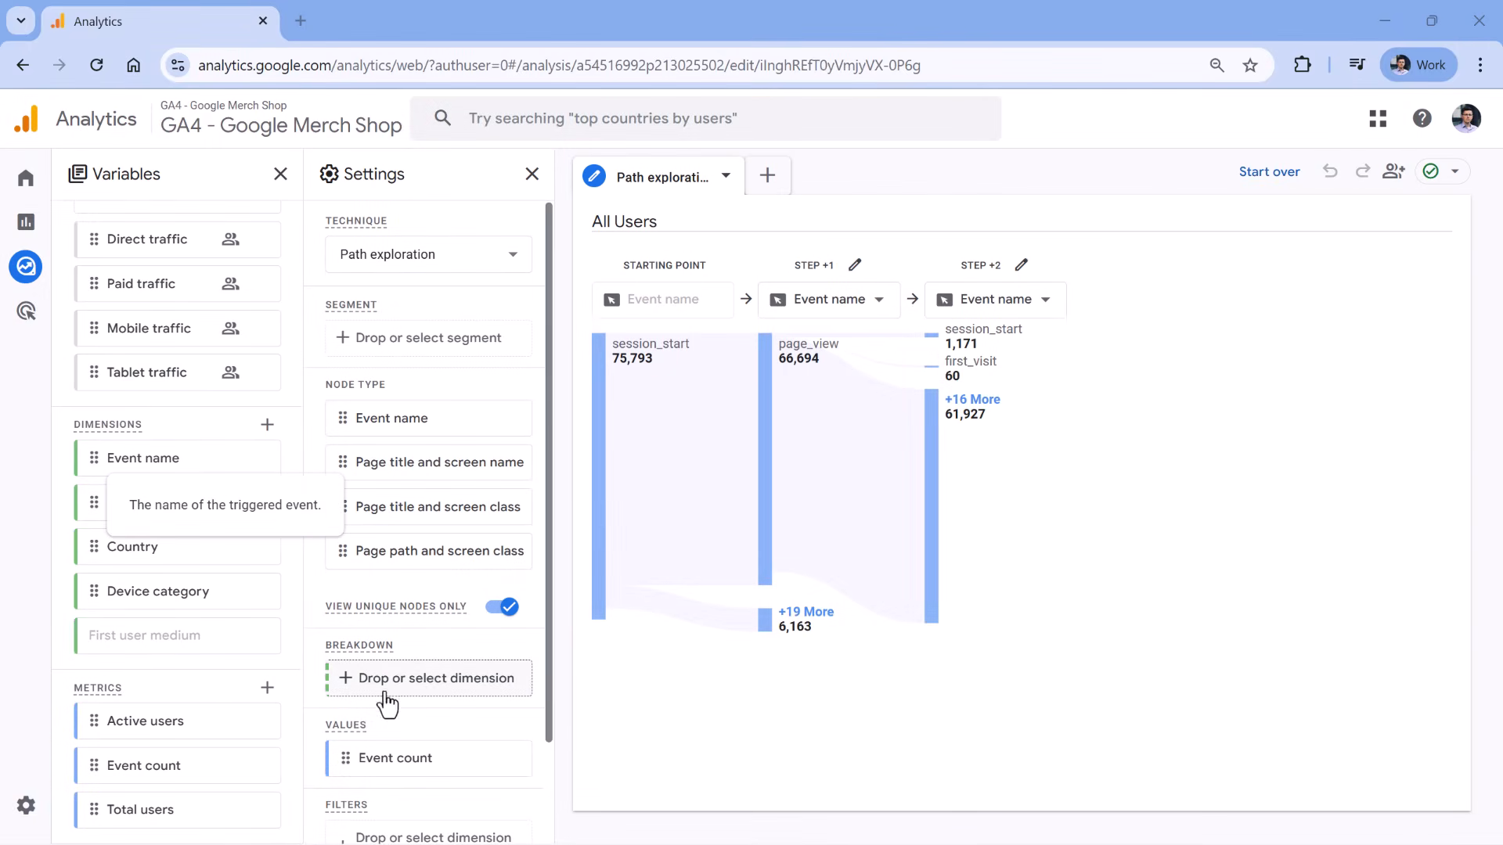
{"action": "scroll", "coordinate": [186, 701], "scroll_direction": "up", "scroll_amount": 1}
{"action": "scroll", "coordinate": [147, 796], "scroll_direction": "down", "scroll_amount": 1}
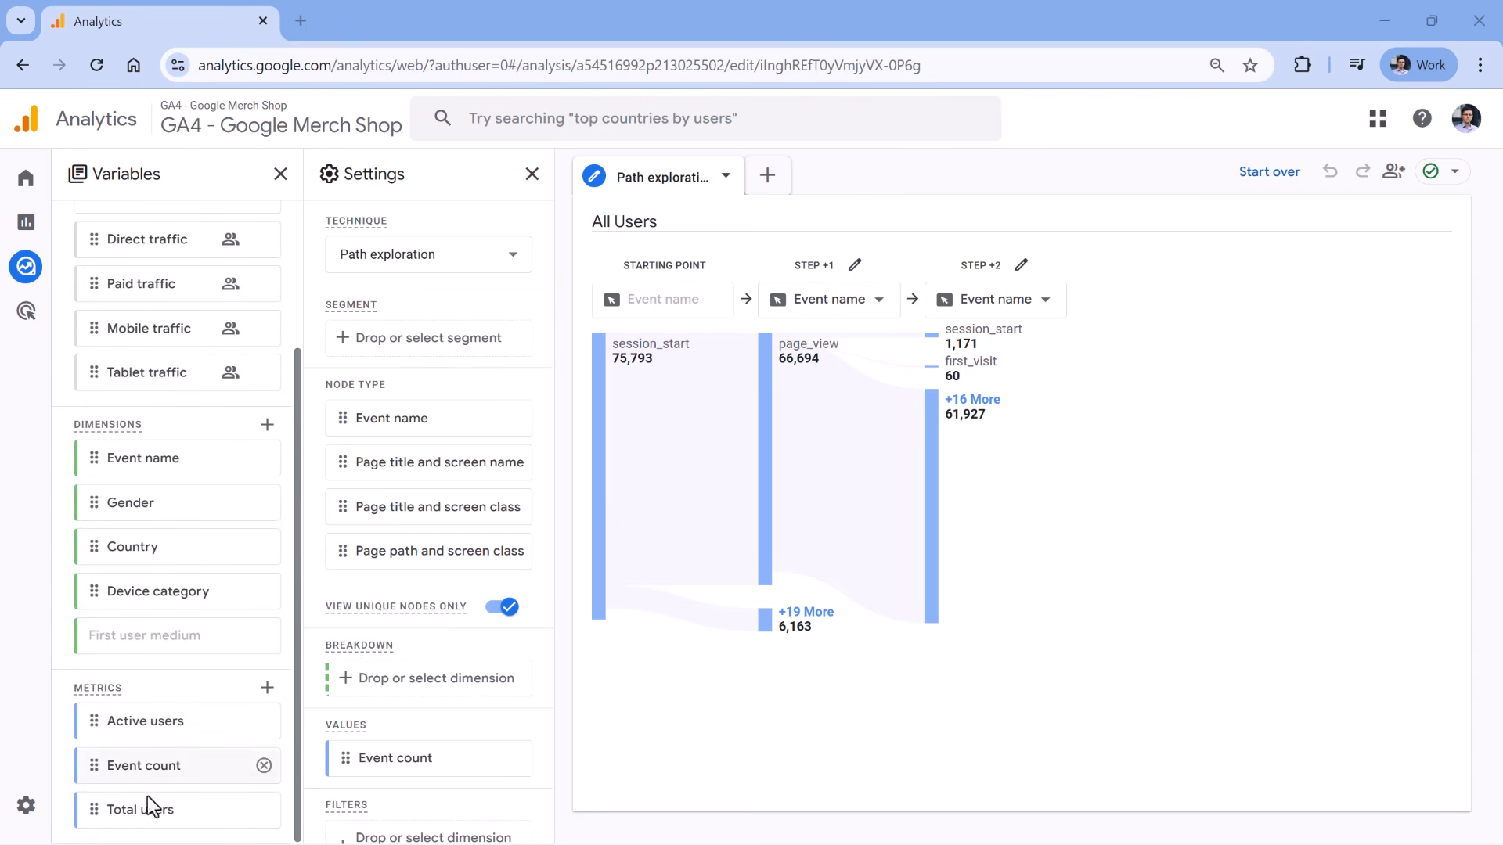
{"action": "scroll", "coordinate": [157, 705], "scroll_direction": "up", "scroll_amount": 3}
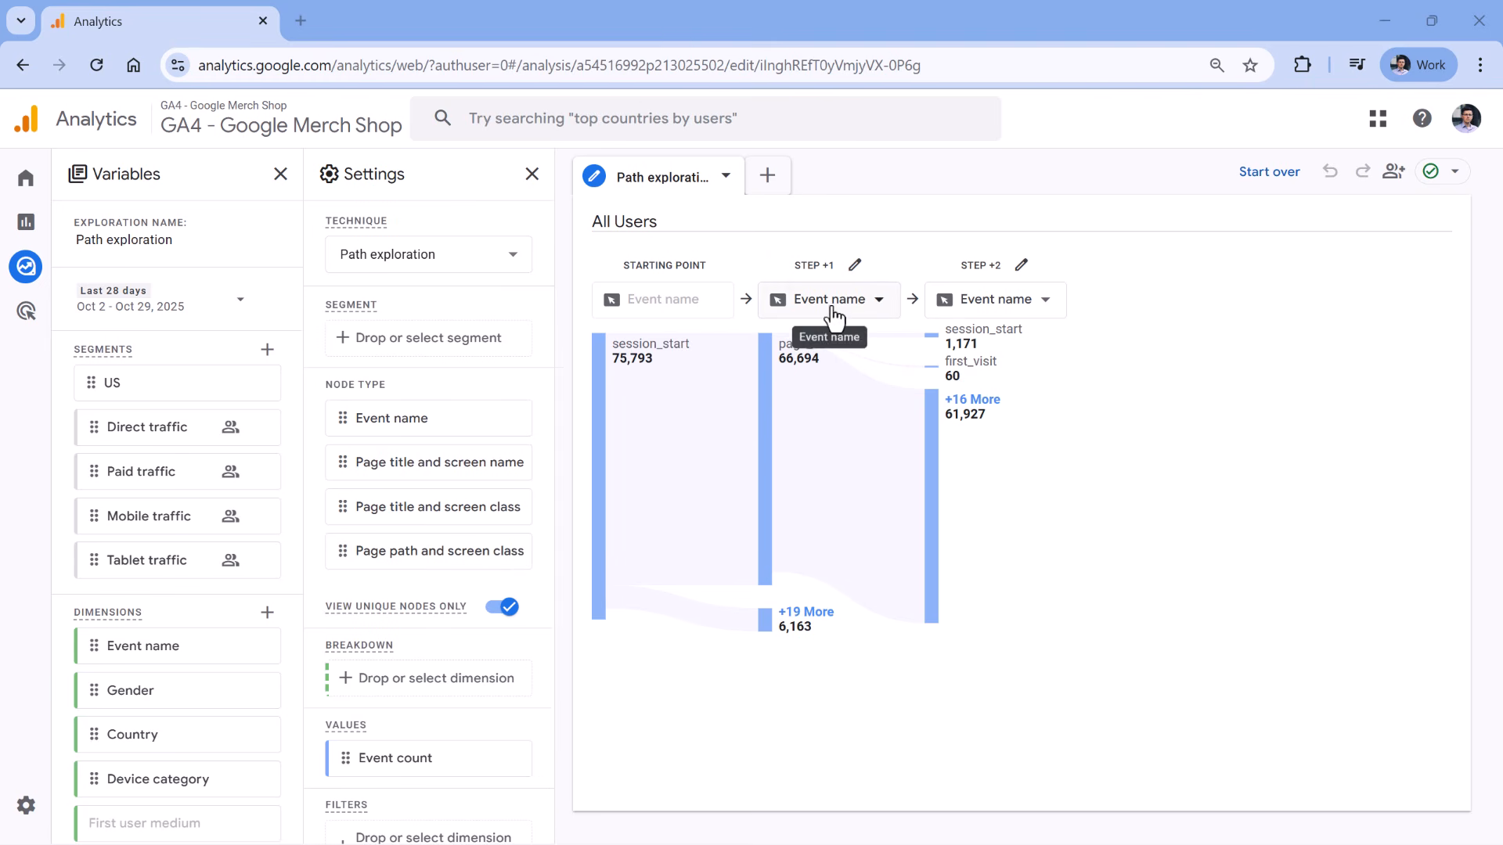
{"action": "mouse_move", "coordinate": [809, 368]}
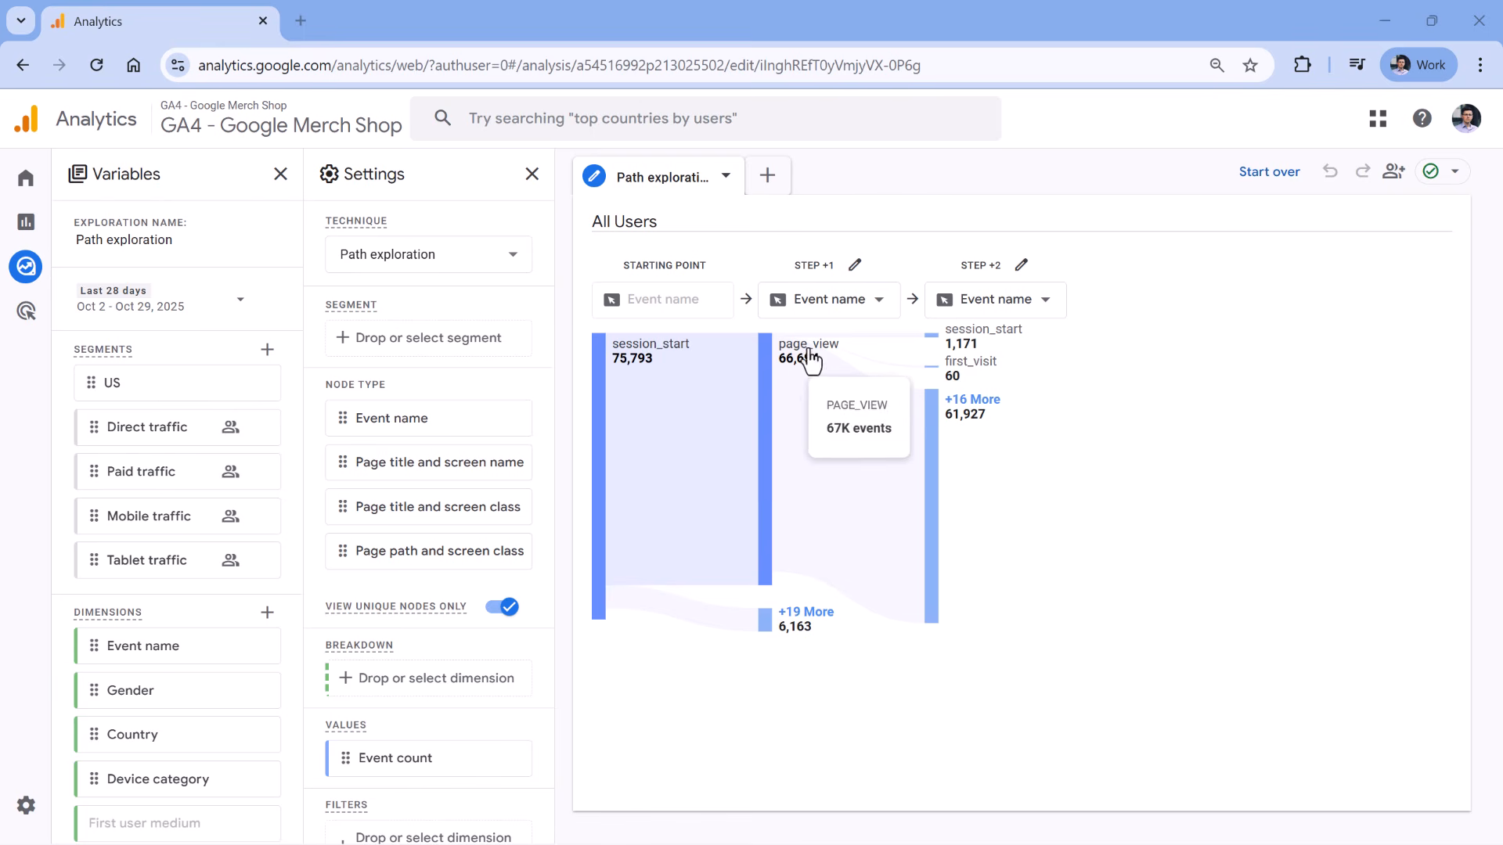
Change the Step +1 node type to Page path and screen class.
{"action": "left_click", "coordinate": [838, 306]}
{"action": "left_click", "coordinate": [855, 443]}
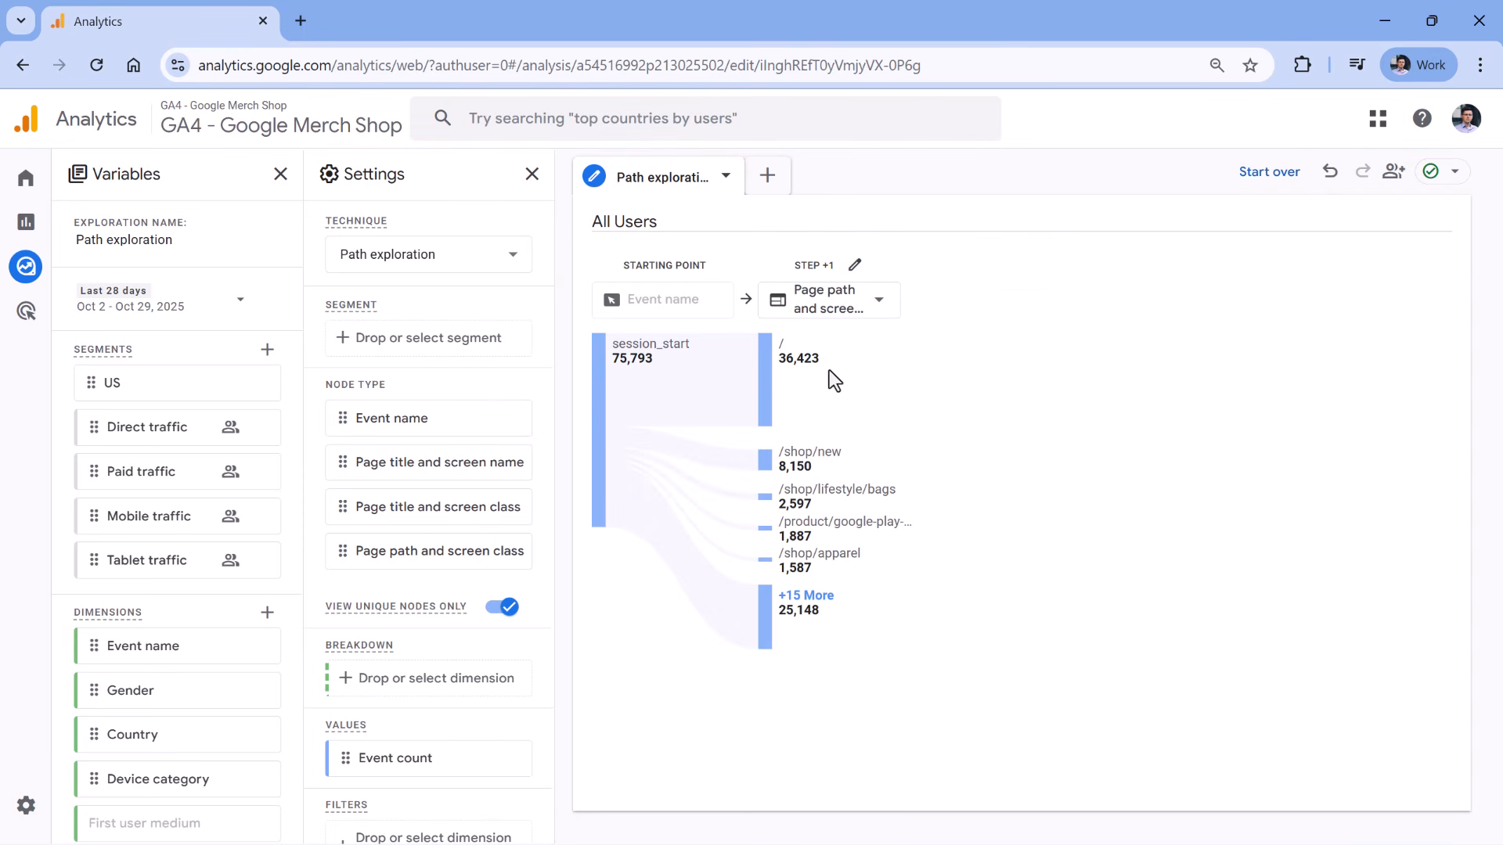
{"action": "mouse_move", "coordinate": [661, 362]}
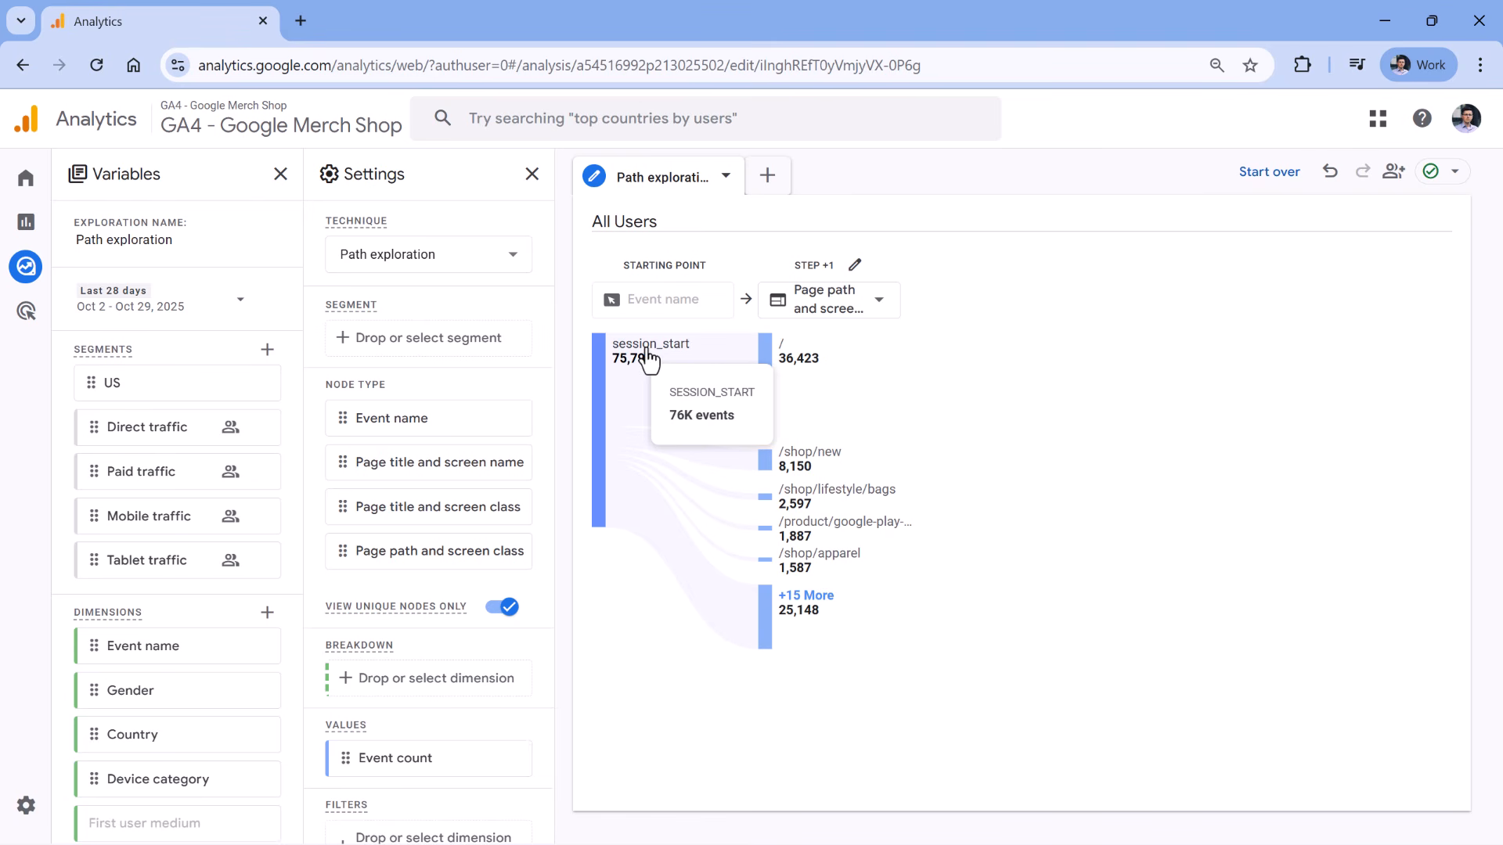
{"action": "scroll", "coordinate": [403, 482], "scroll_direction": "down", "scroll_amount": 1}
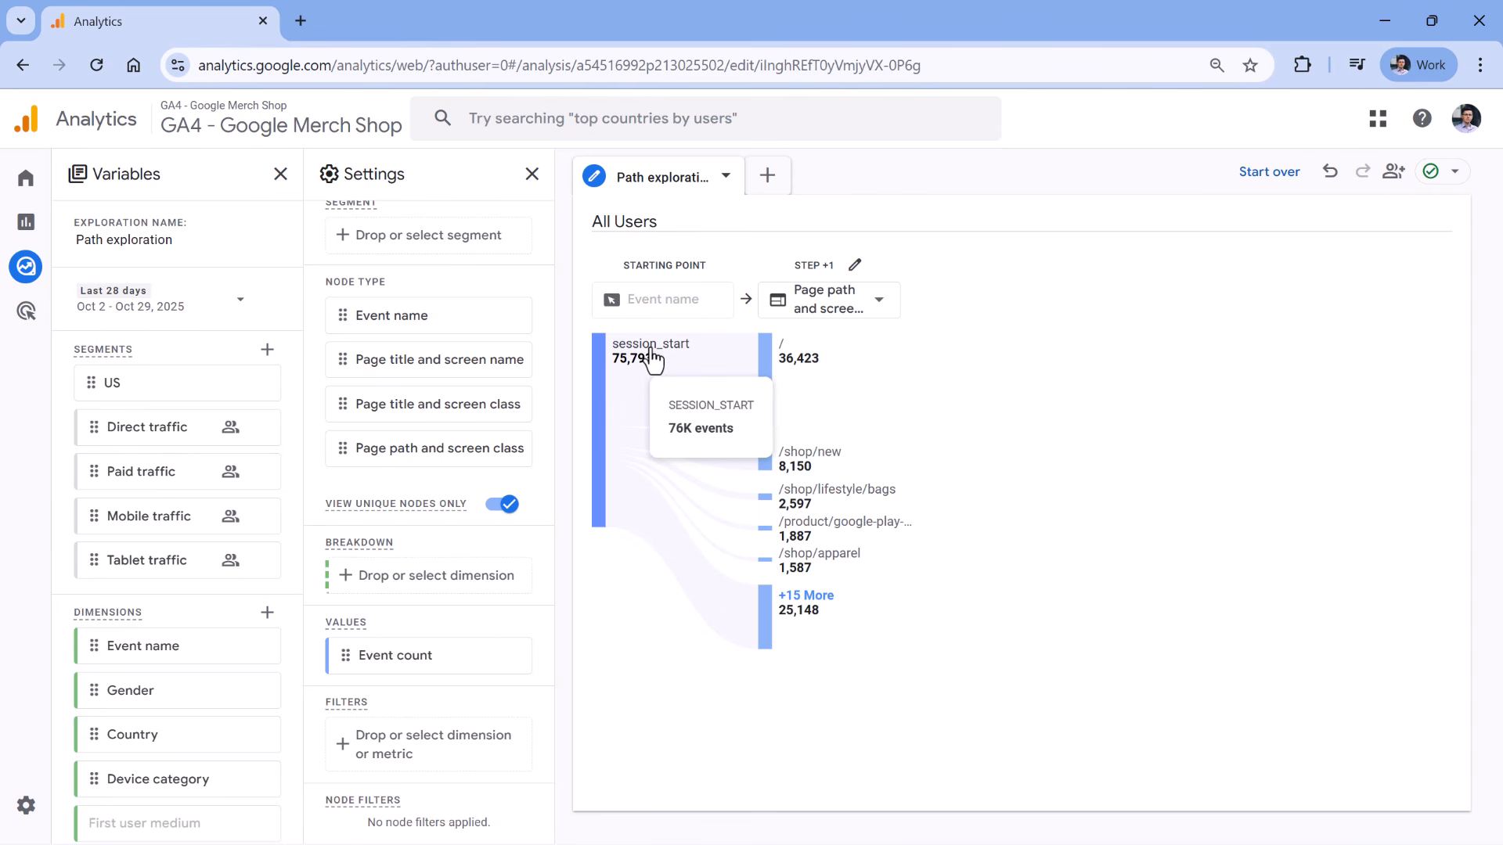
Set the Breakdown dimension to Device category.
{"action": "left_click", "coordinate": [433, 589]}
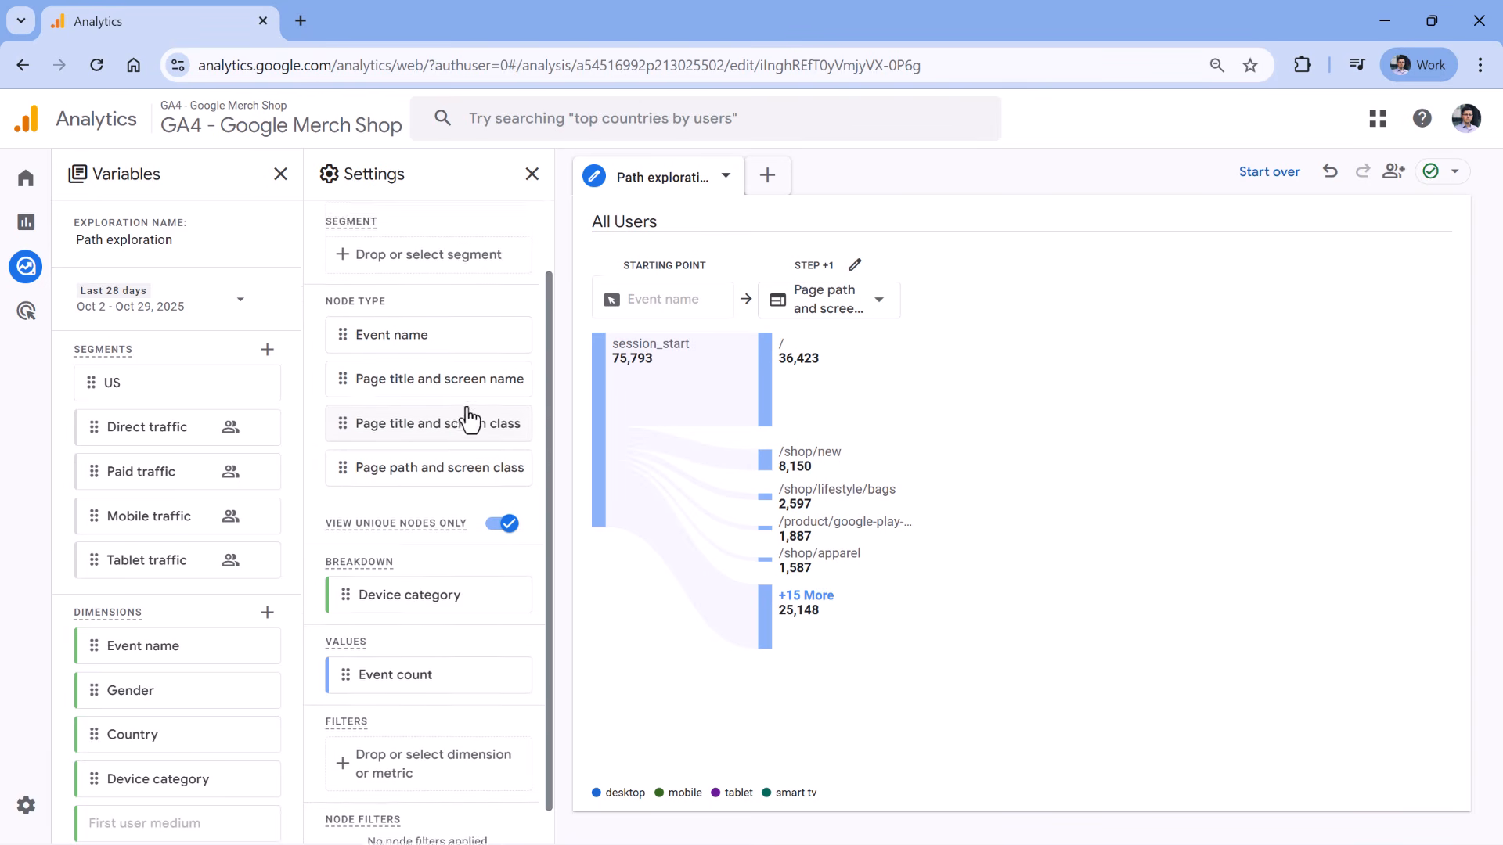
{"action": "scroll", "coordinate": [426, 418], "scroll_direction": "down", "scroll_amount": 1}
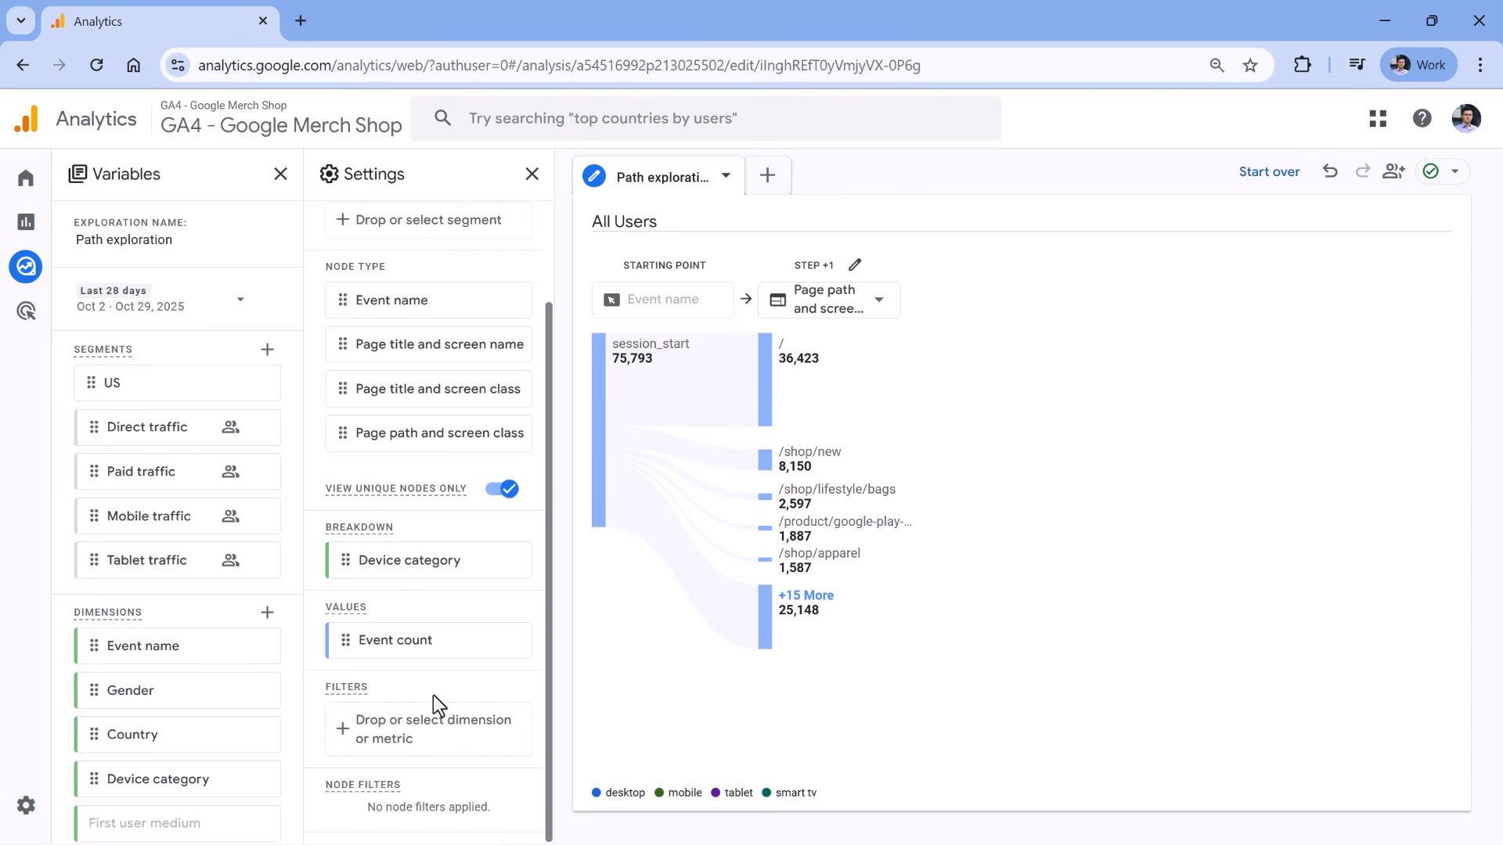
Add and apply a filter where Country exactly matches United States.
{"action": "left_click", "coordinate": [415, 717]}
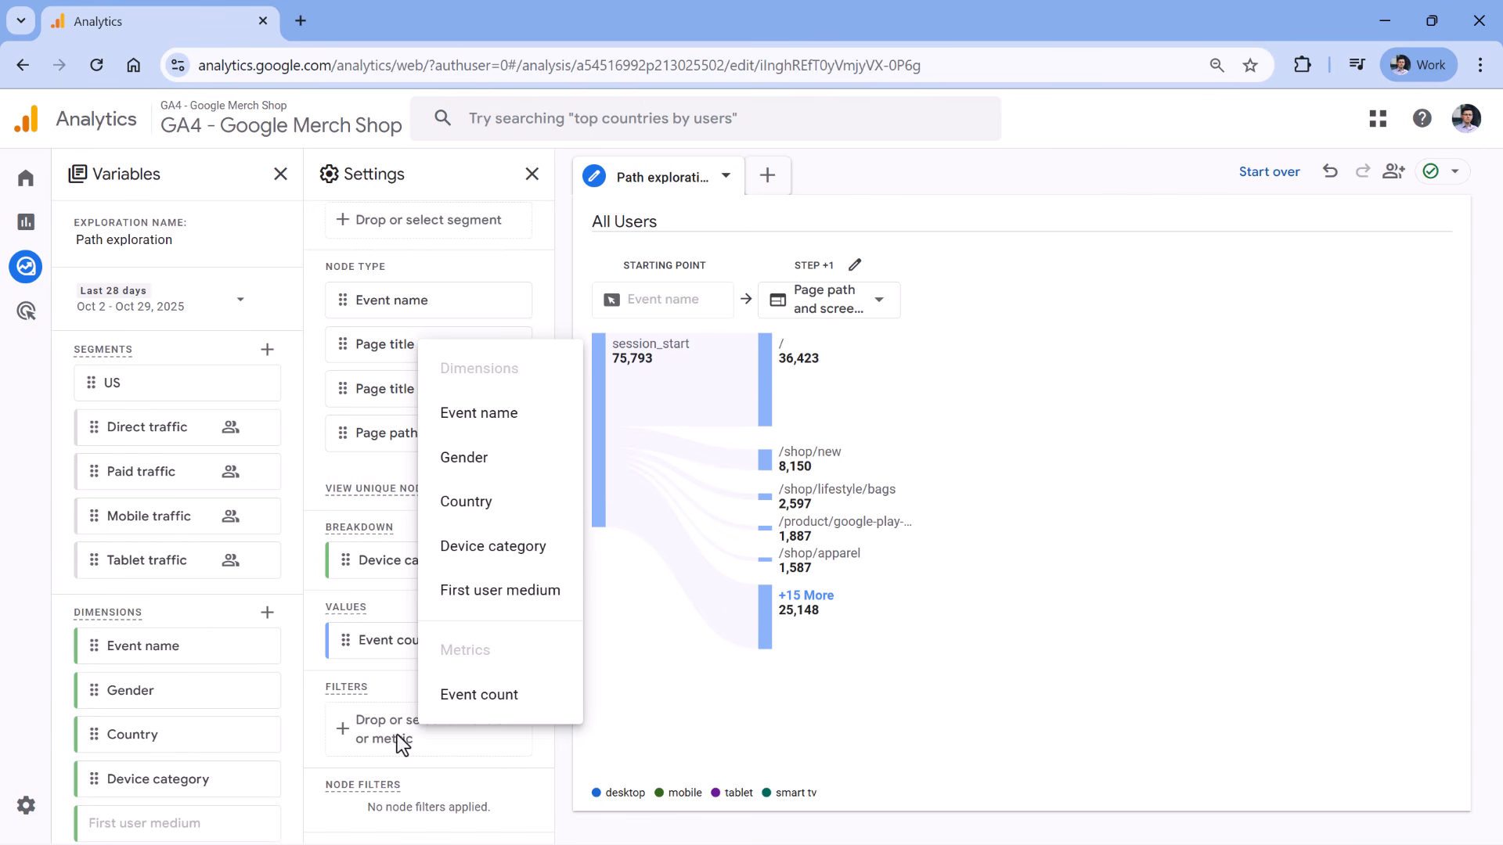
{"action": "left_click", "coordinate": [505, 508]}
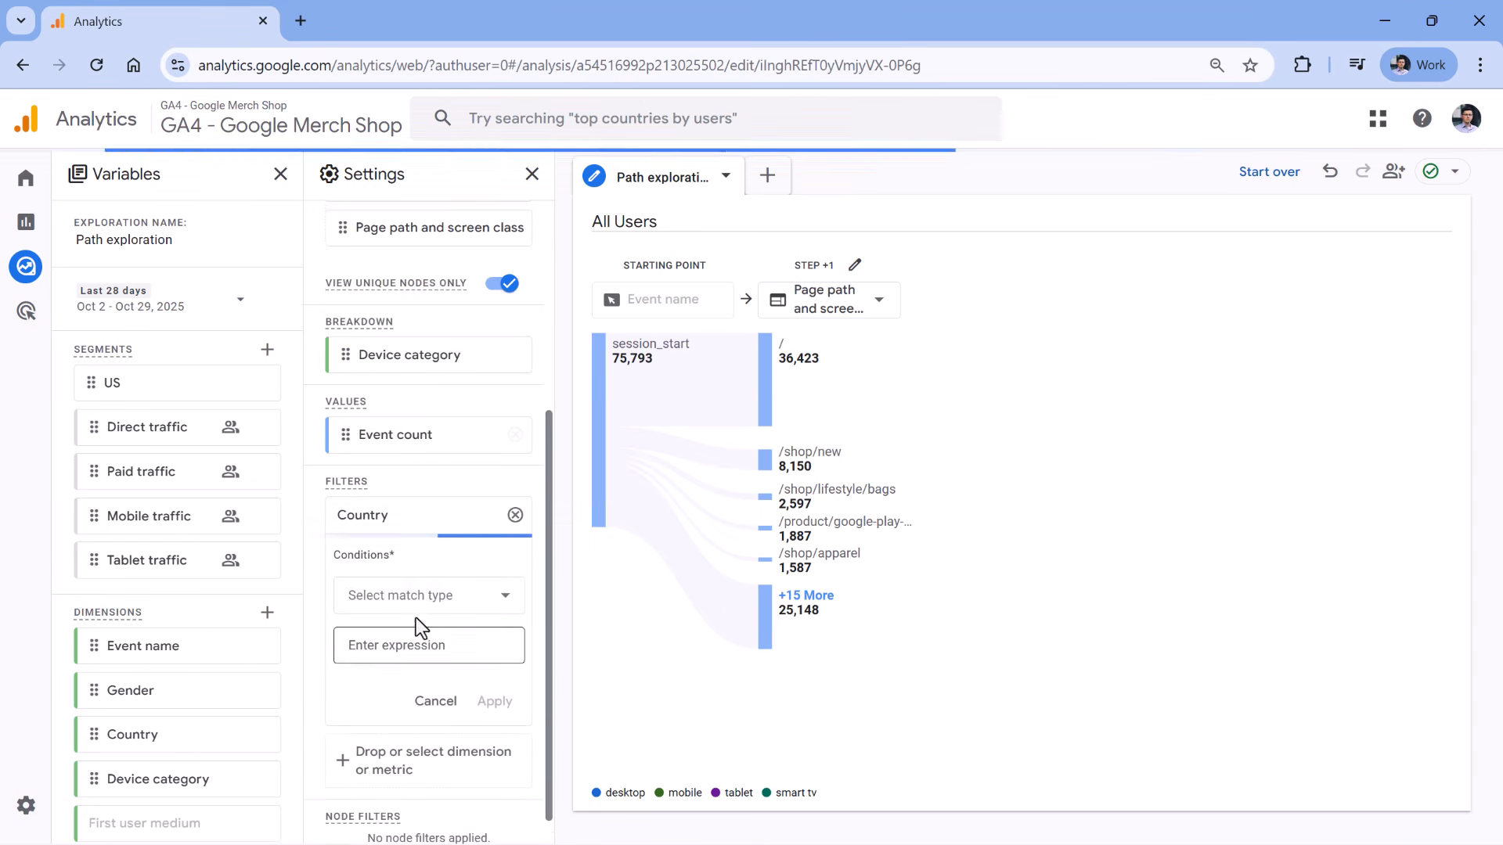
{"action": "left_click", "coordinate": [421, 601]}
{"action": "left_click", "coordinate": [416, 642]}
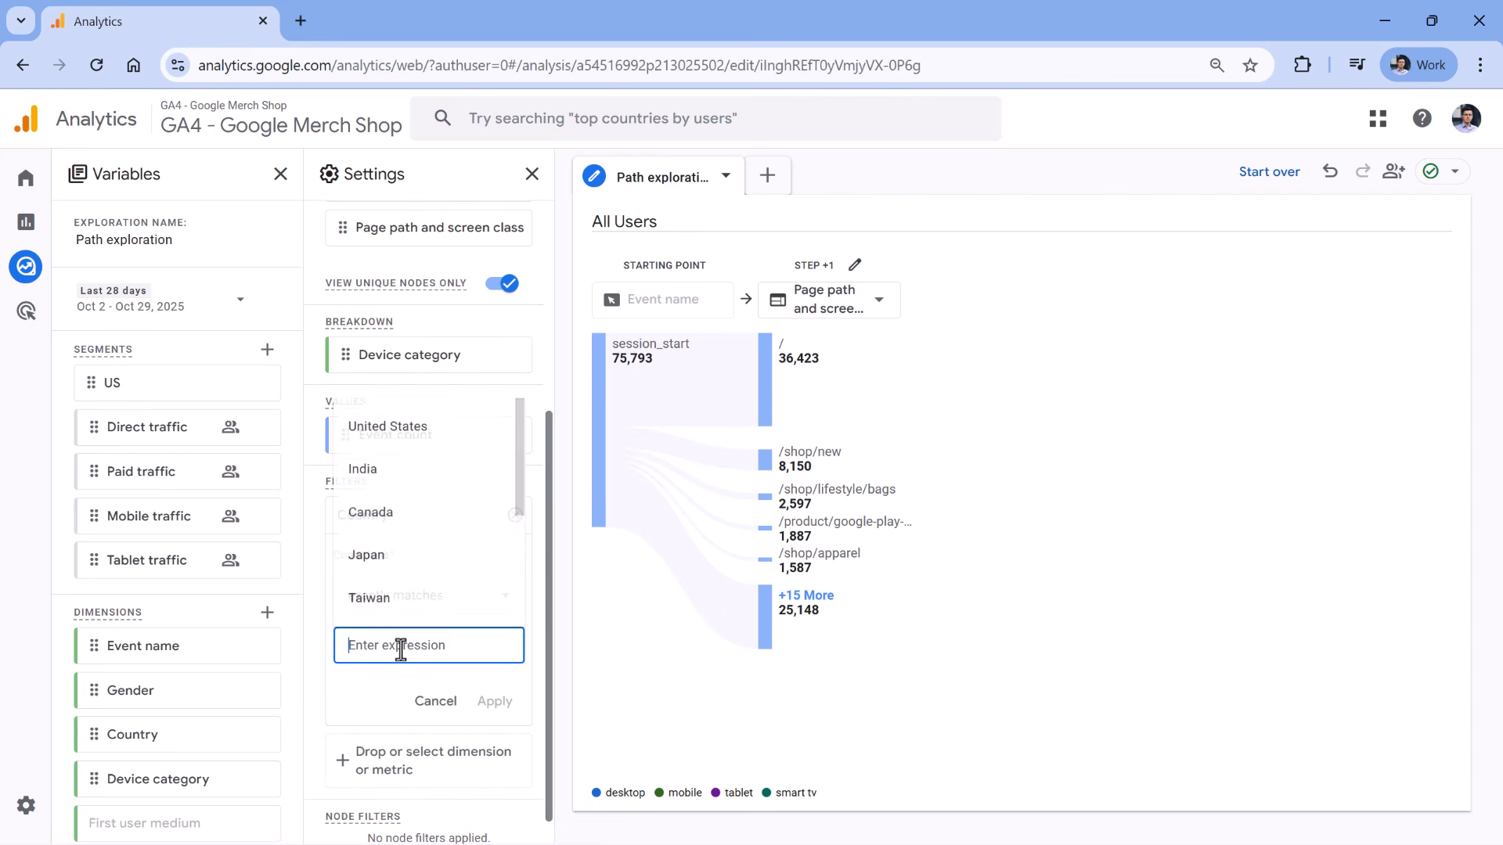
{"action": "left_click", "coordinate": [399, 435]}
{"action": "left_click", "coordinate": [495, 703]}
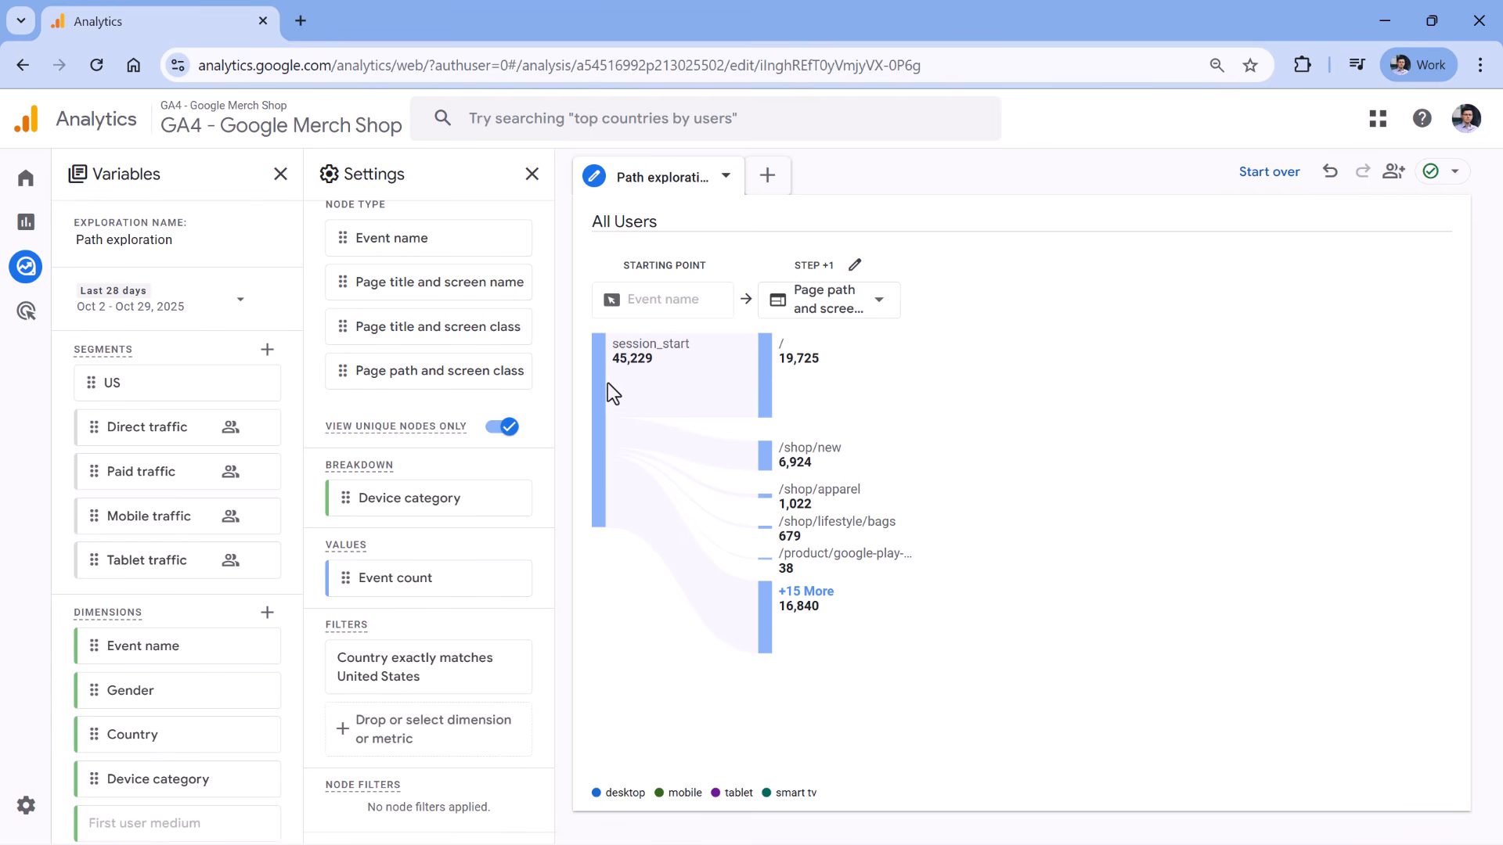
Expand the / node in Step +1 to add a Step +2 of page paths.
{"action": "mouse_move", "coordinate": [761, 388]}
{"action": "mouse_move", "coordinate": [653, 352]}
{"action": "left_click", "coordinate": [765, 380]}
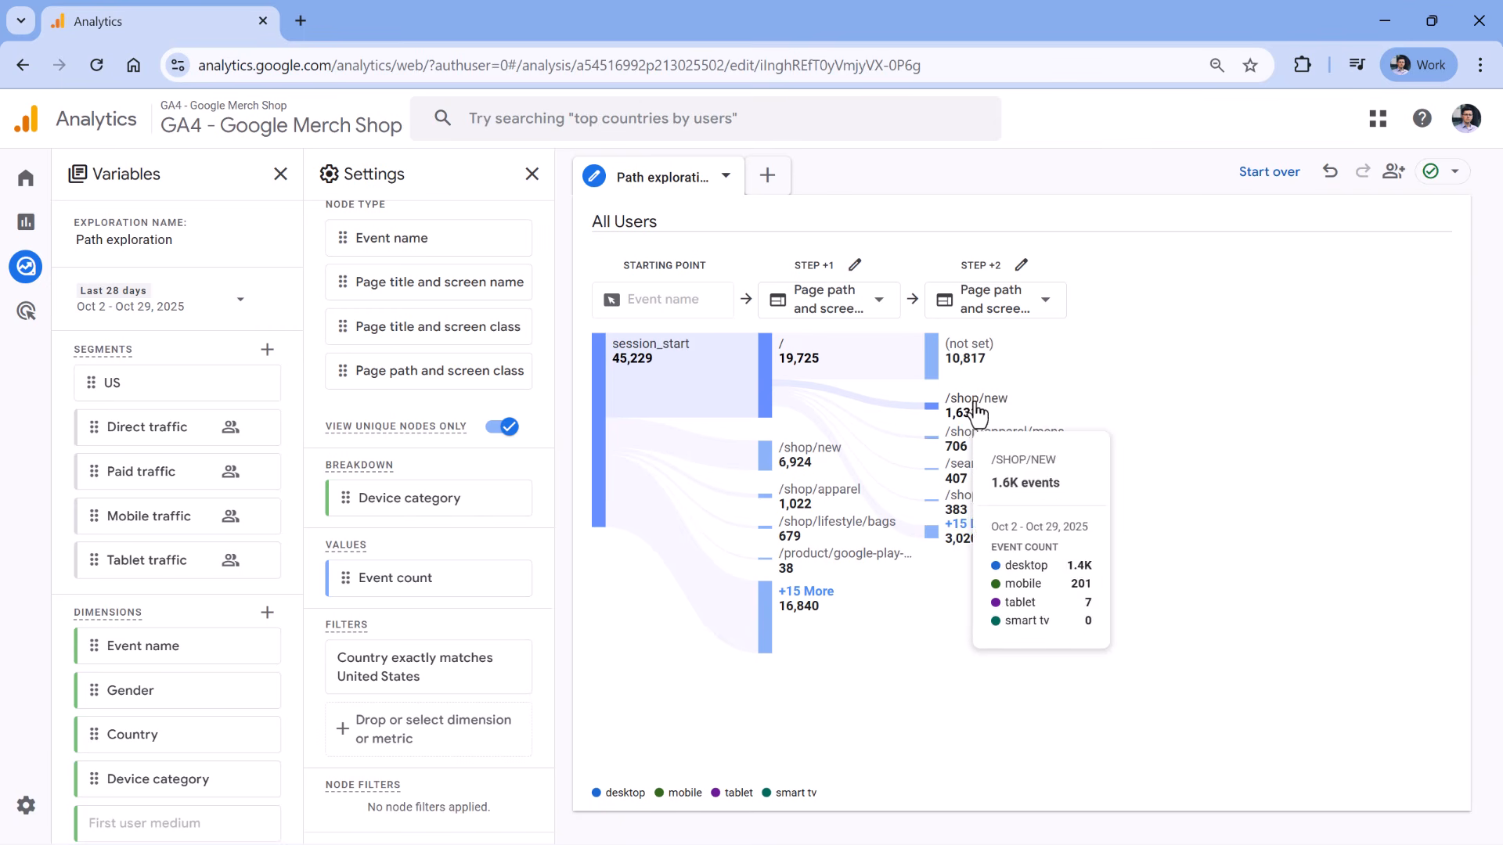
{"action": "mouse_move", "coordinate": [968, 358]}
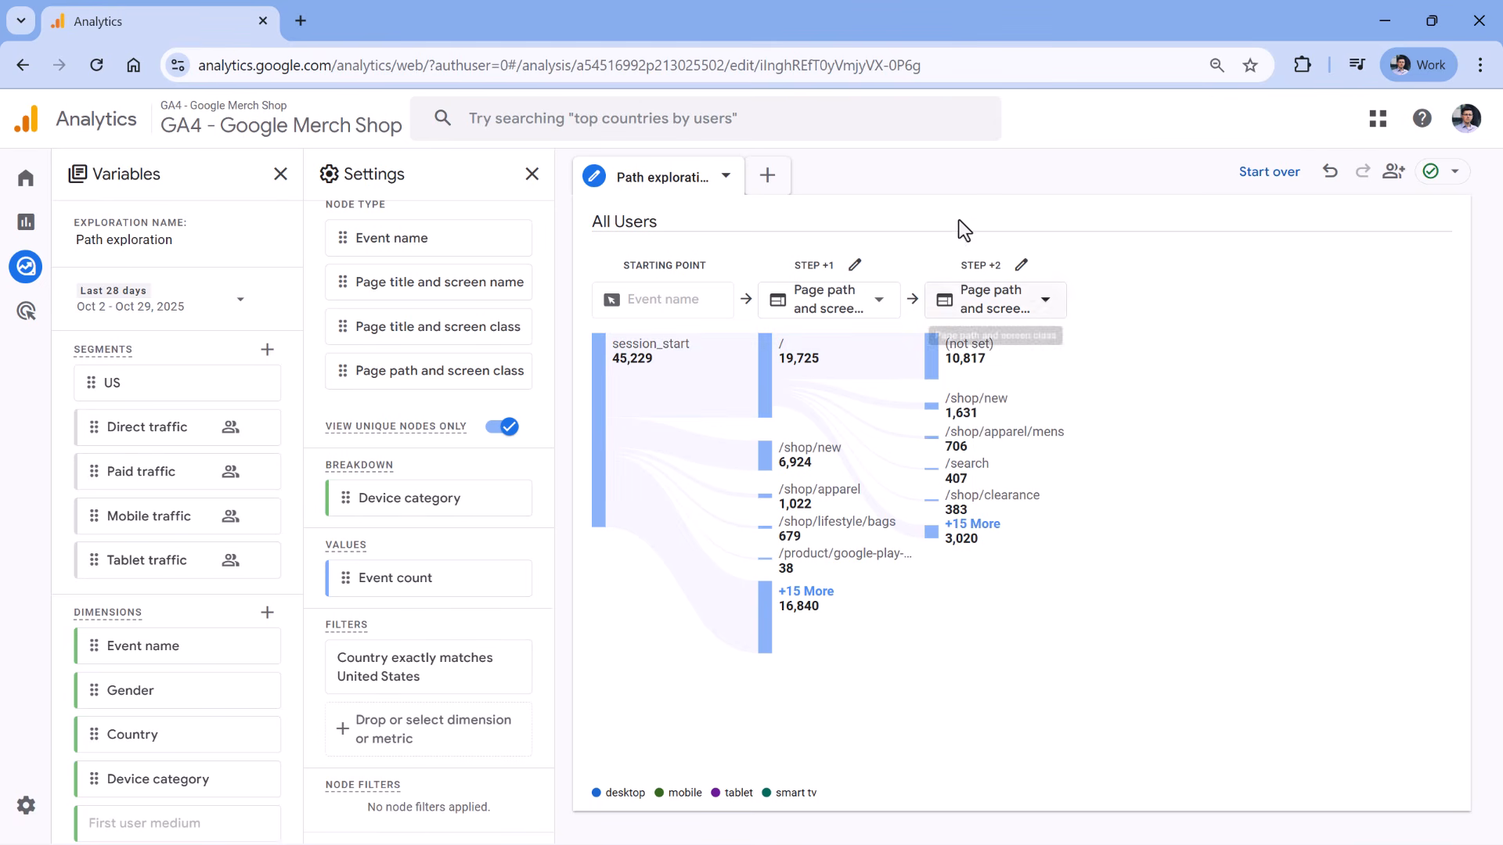
Exclude the (not set) node from all paths.
{"action": "right_click", "coordinate": [971, 359]}
{"action": "mouse_move", "coordinate": [1047, 374]}
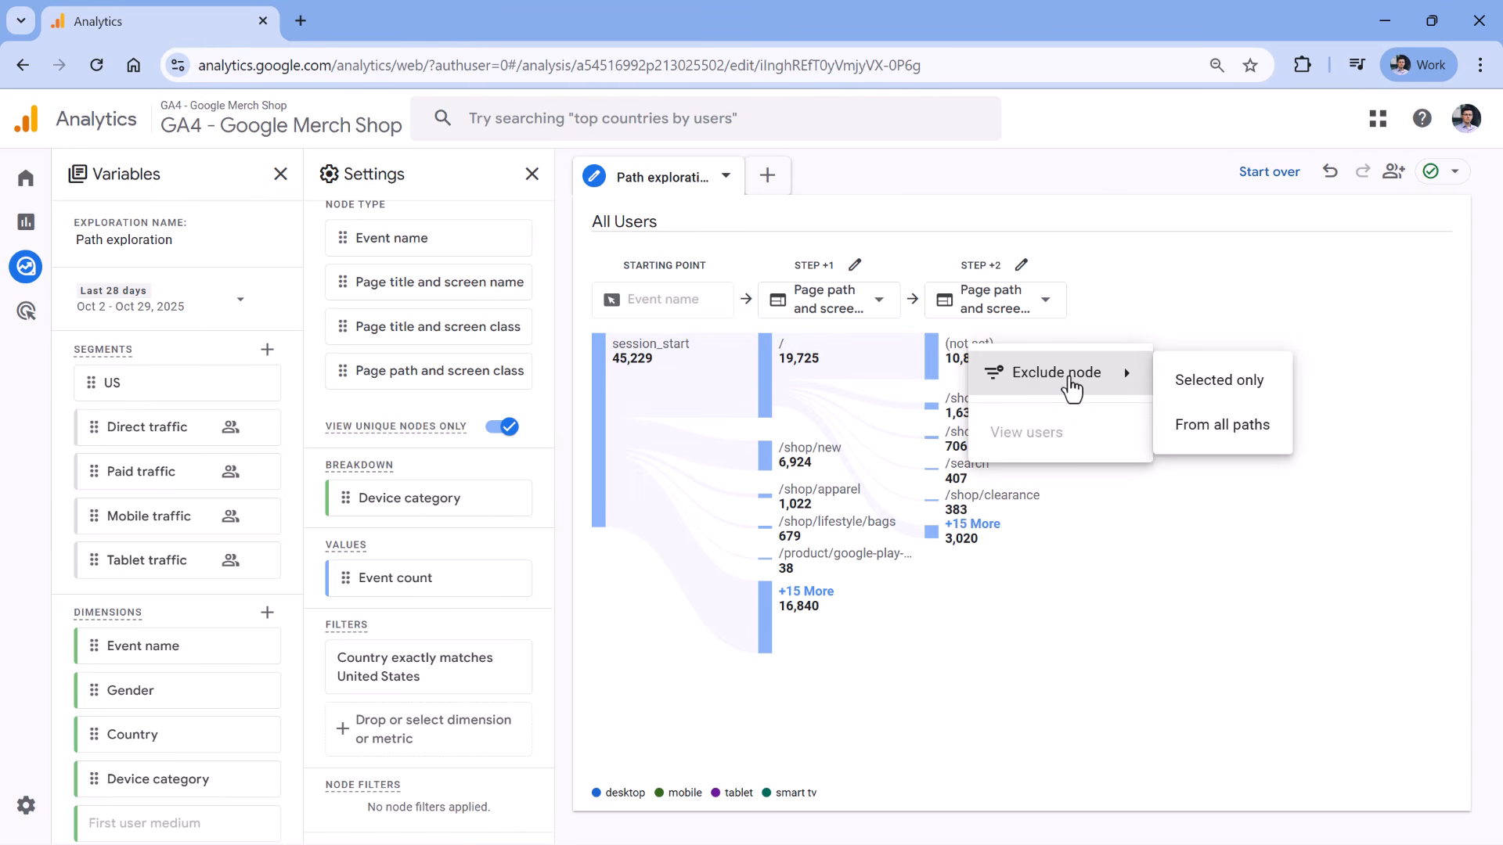
{"action": "left_click", "coordinate": [1229, 428]}
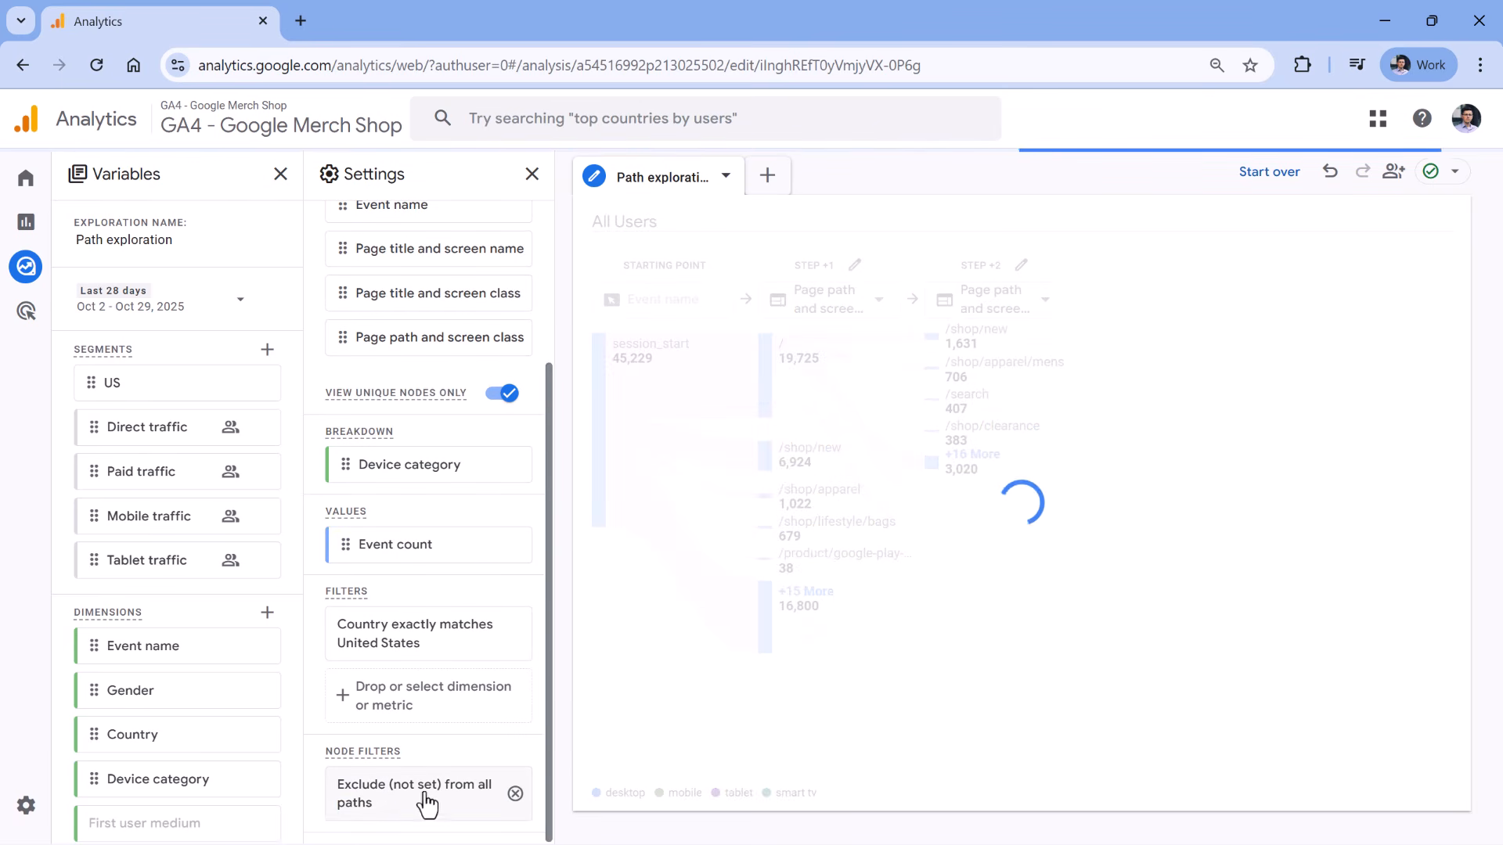
Expand the /shop/new node in Step +2 to add a Step +3 of page paths.
{"action": "left_click", "coordinate": [972, 337]}
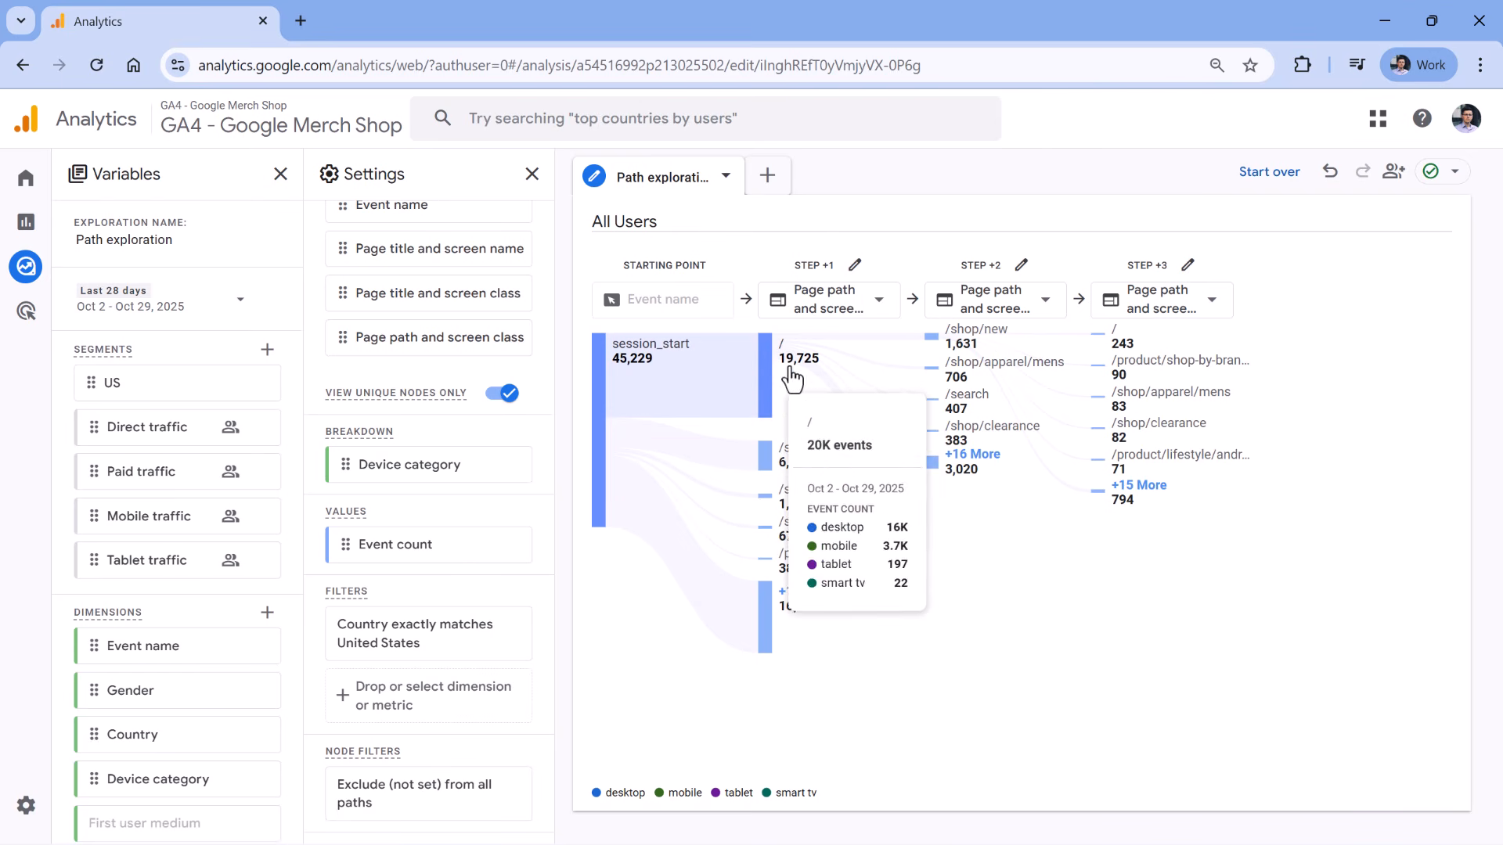
{"action": "mouse_move", "coordinate": [783, 374]}
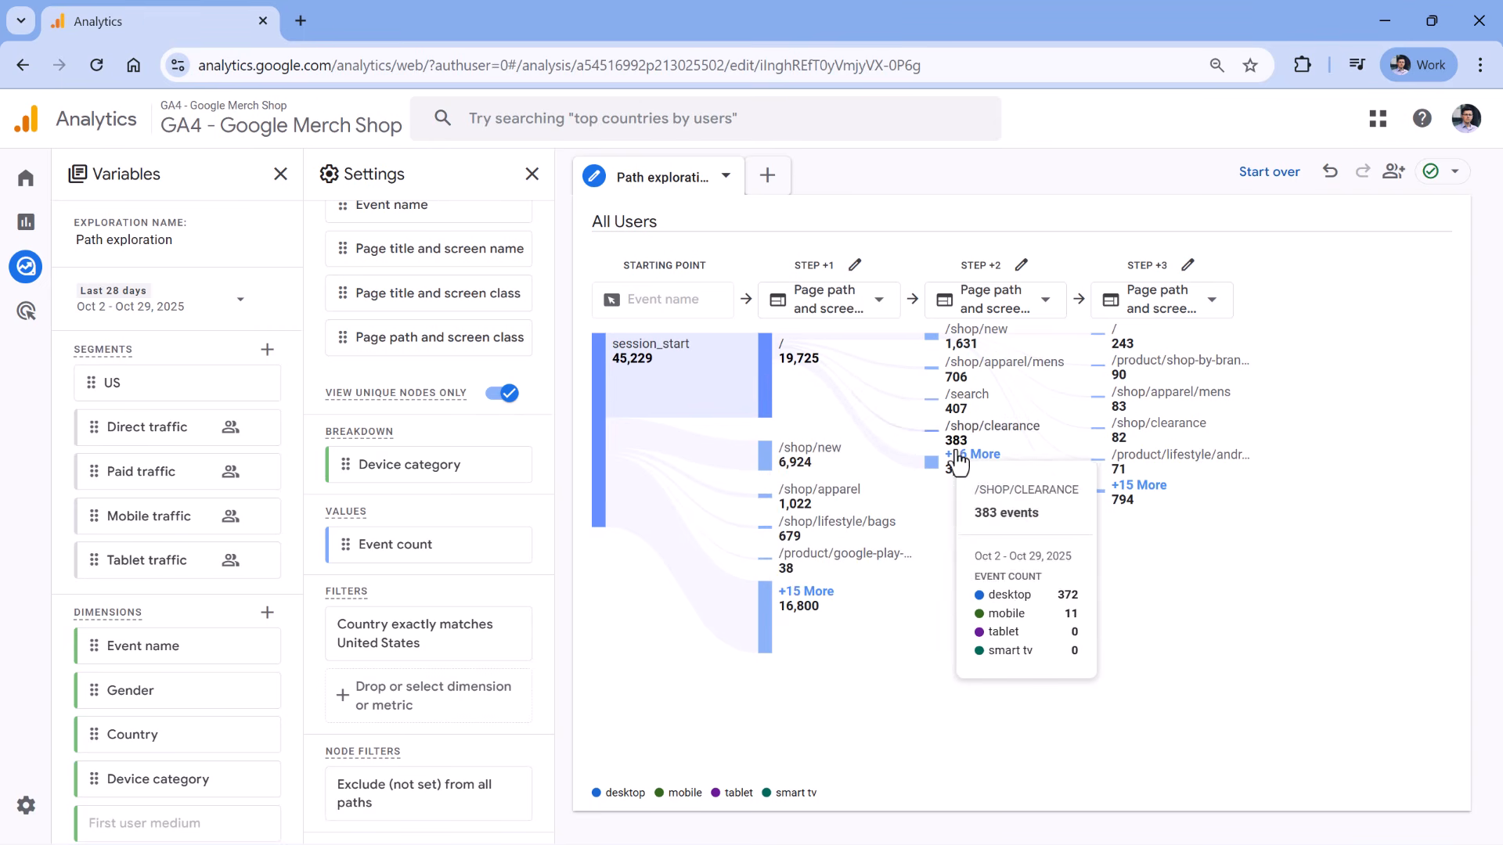
{"action": "mouse_move", "coordinate": [977, 374]}
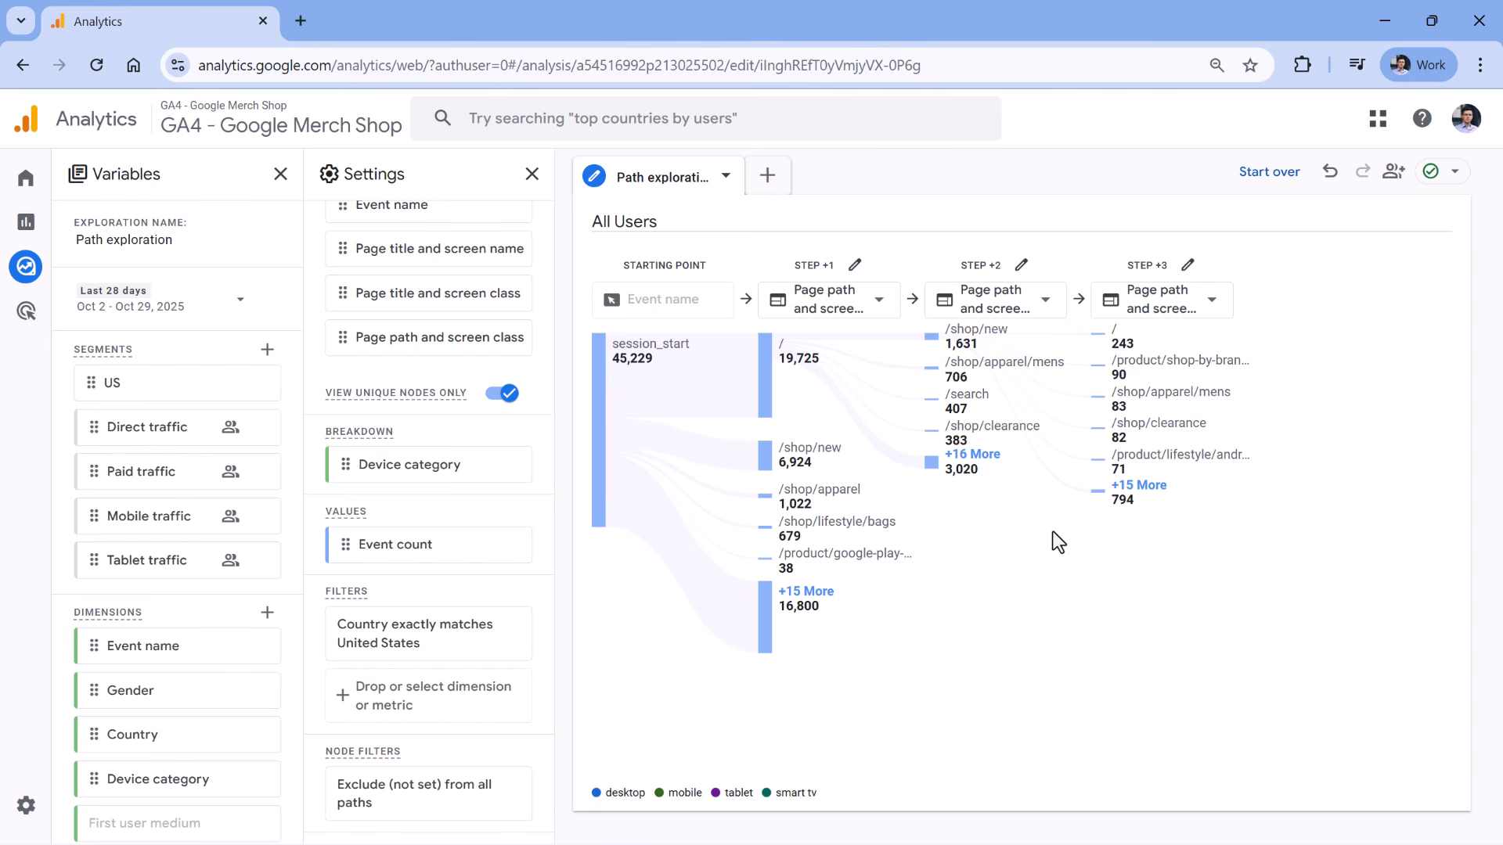
{"action": "mouse_move", "coordinate": [976, 403]}
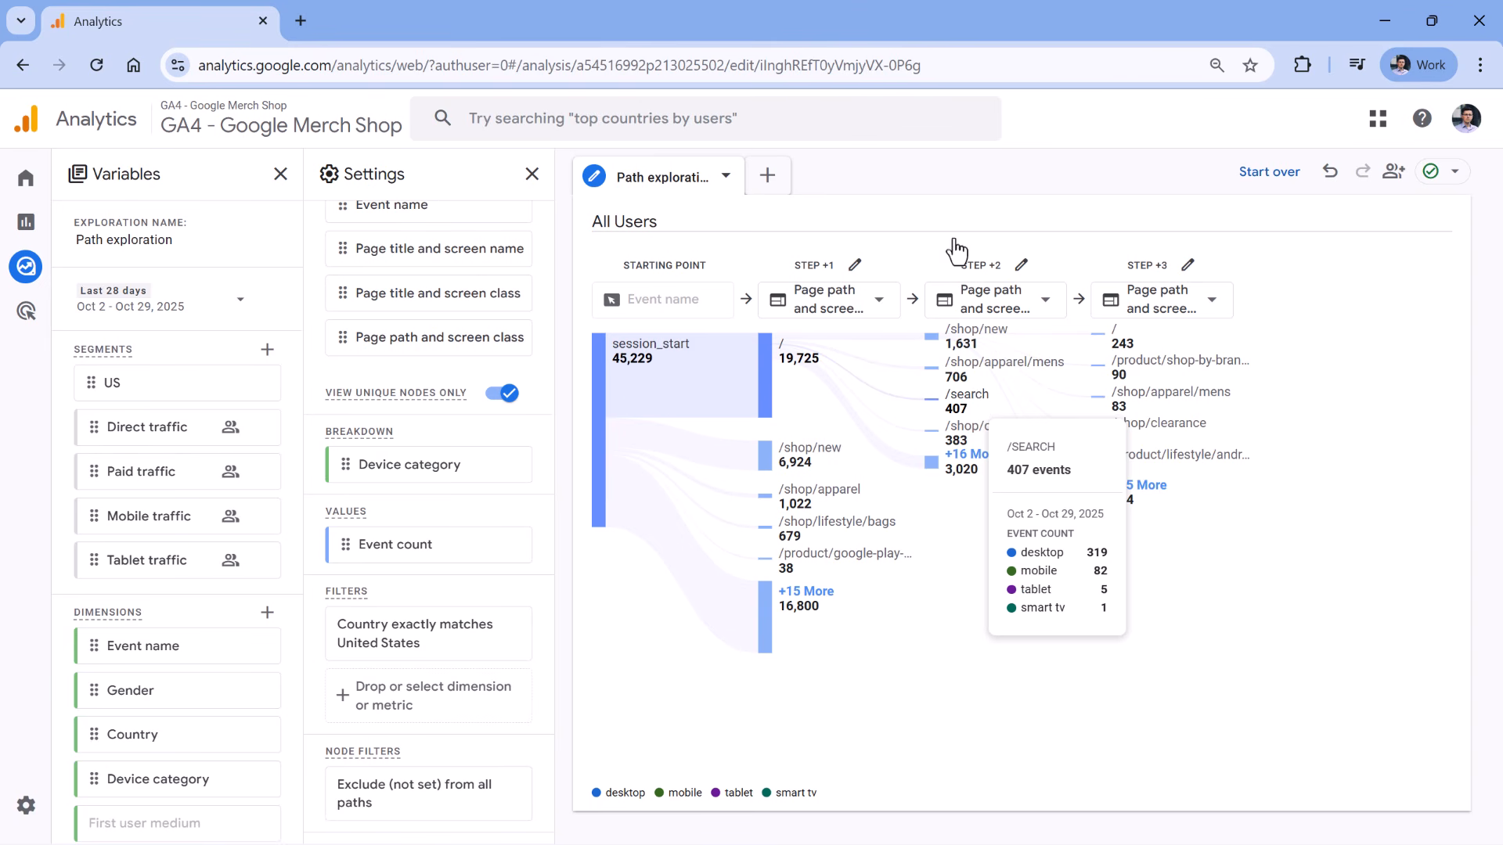
Start the path exploration over, leaving empty starting and ending points.
{"action": "left_click", "coordinate": [1267, 171]}
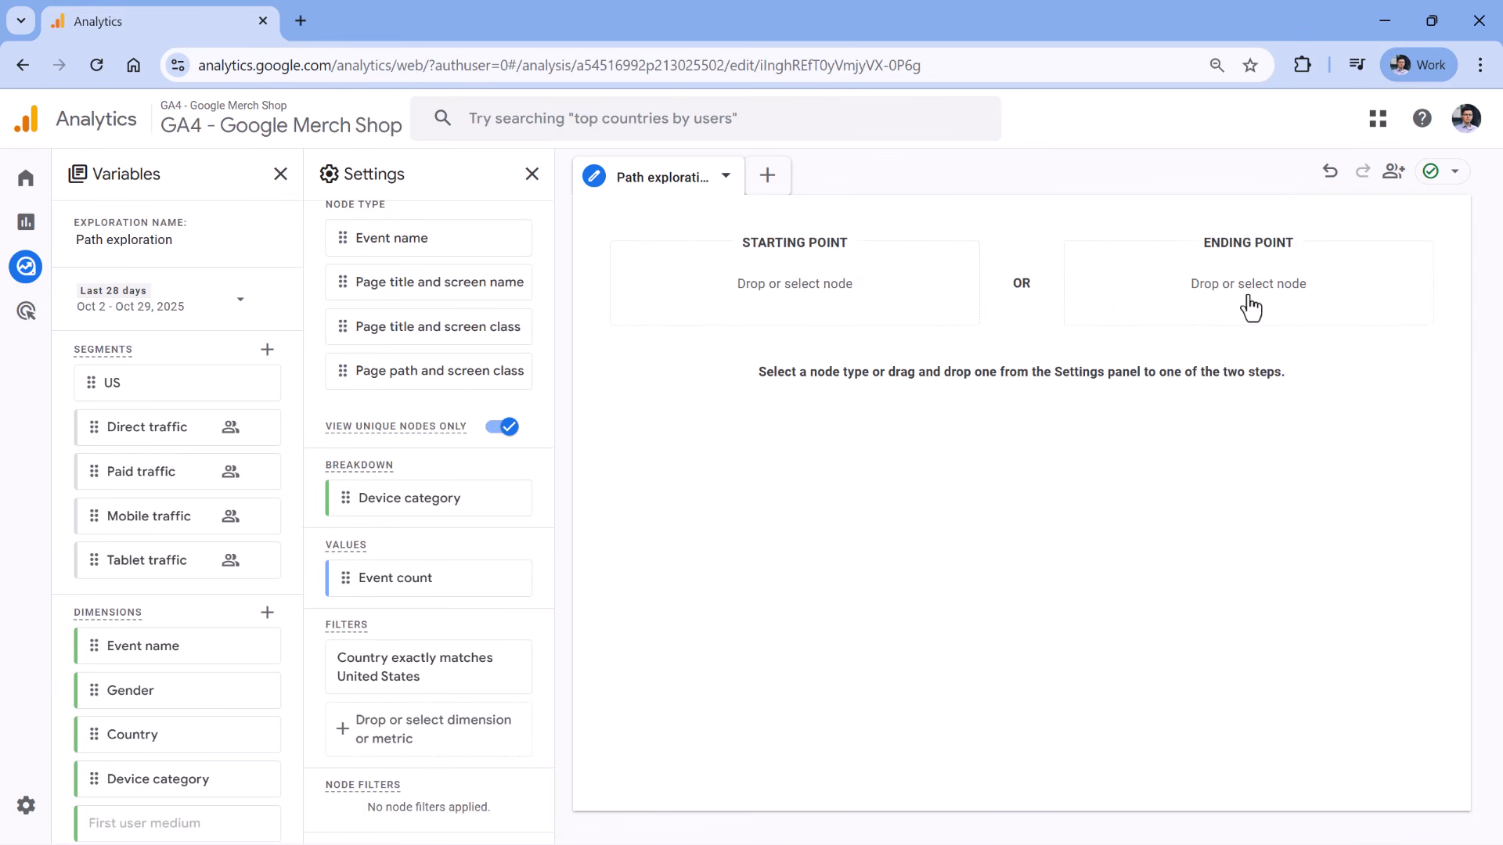
{"action": "left_click", "coordinate": [1255, 301]}
{"action": "left_click", "coordinate": [1256, 225]}
{"action": "left_click", "coordinate": [1291, 298]}
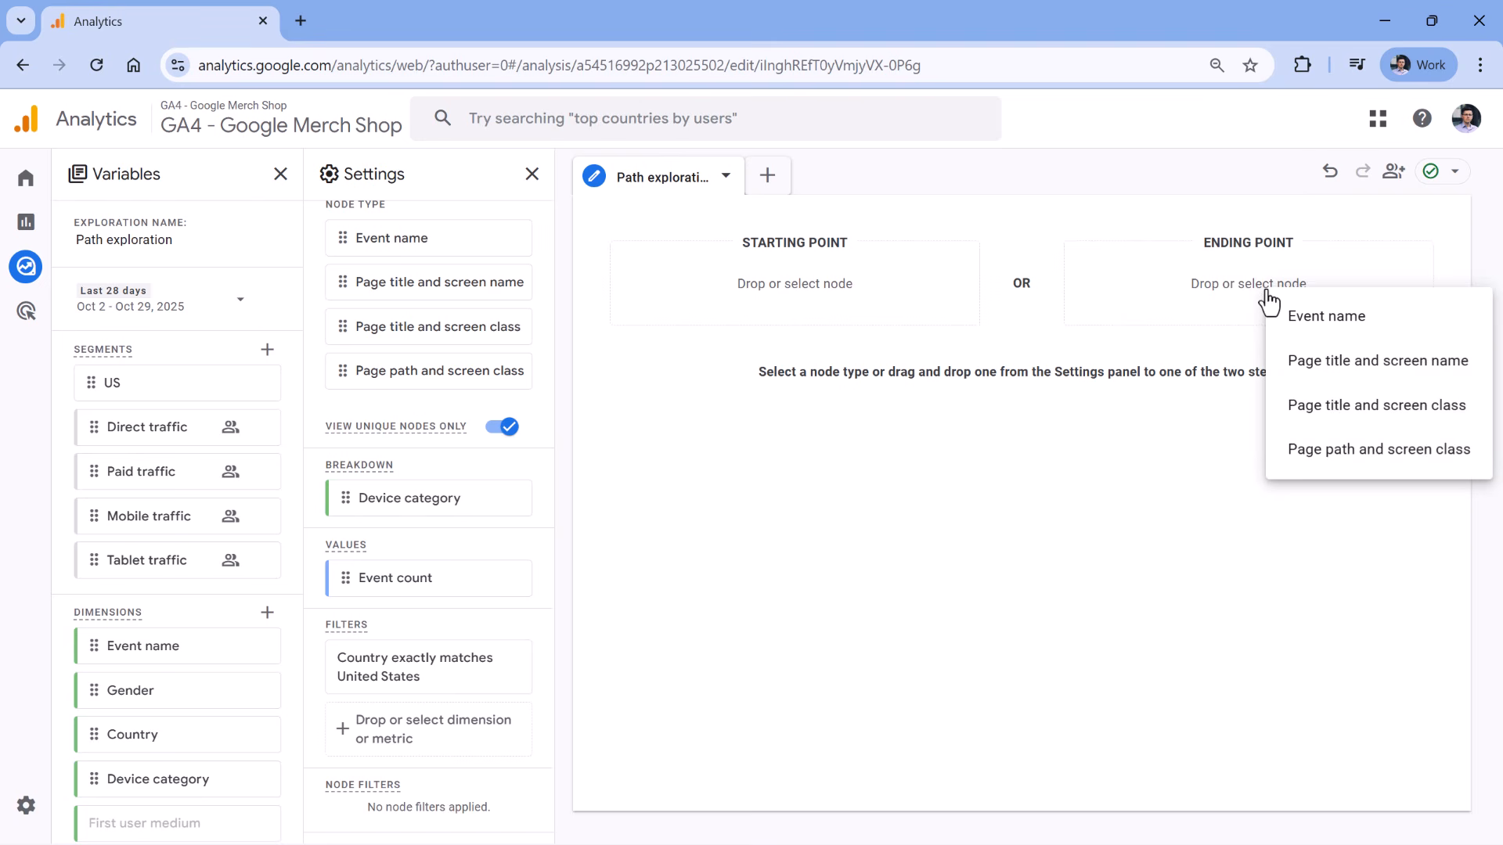
Use Event name nodes, search for purchase, and set purchase as the path's ending point.
{"action": "left_click", "coordinate": [1329, 320]}
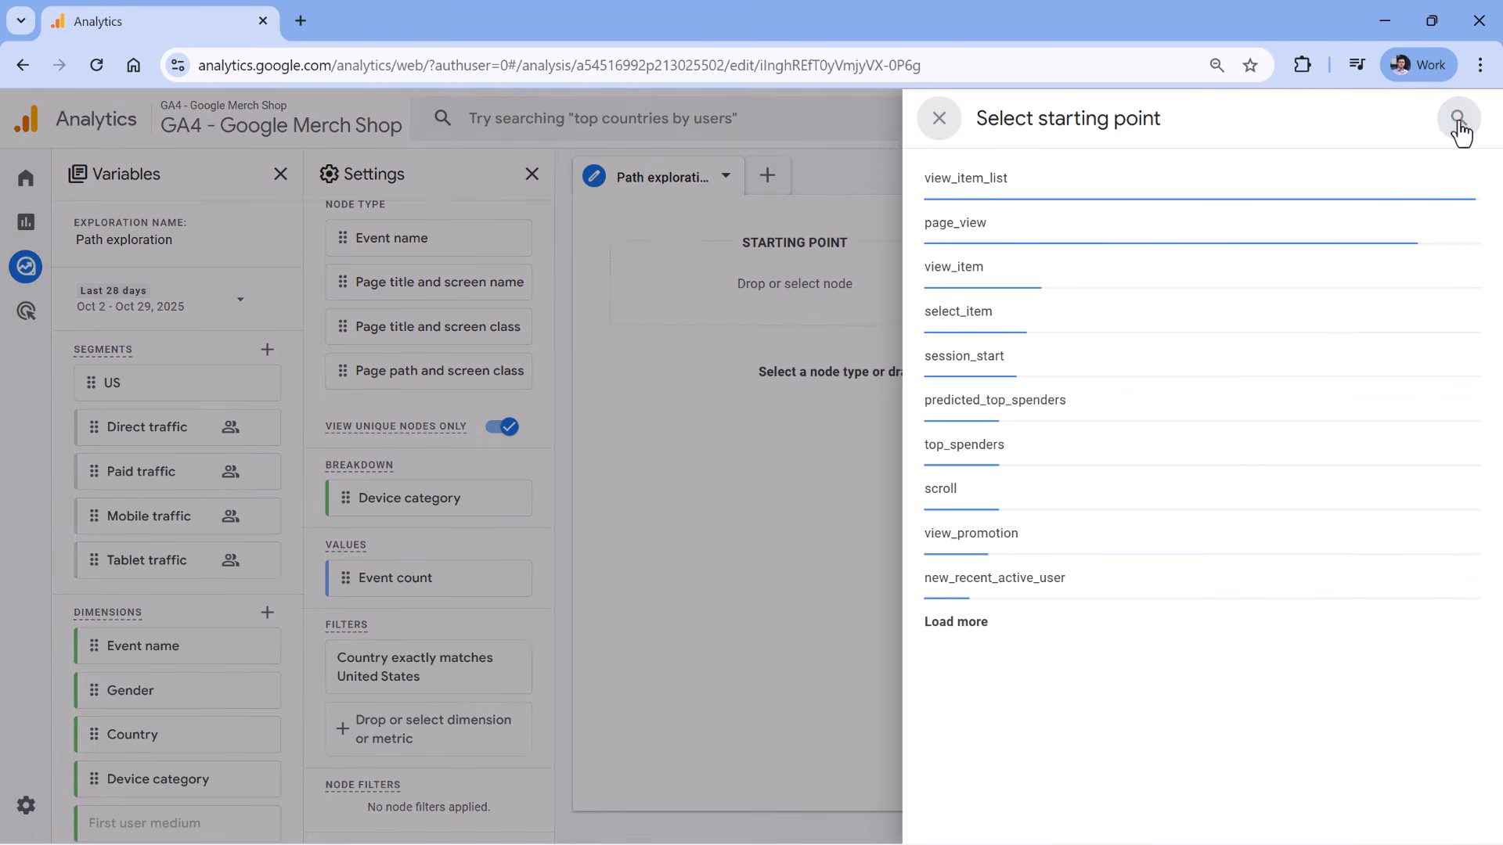
{"action": "left_click", "coordinate": [1456, 125]}
{"action": "type", "text": "purchase"}
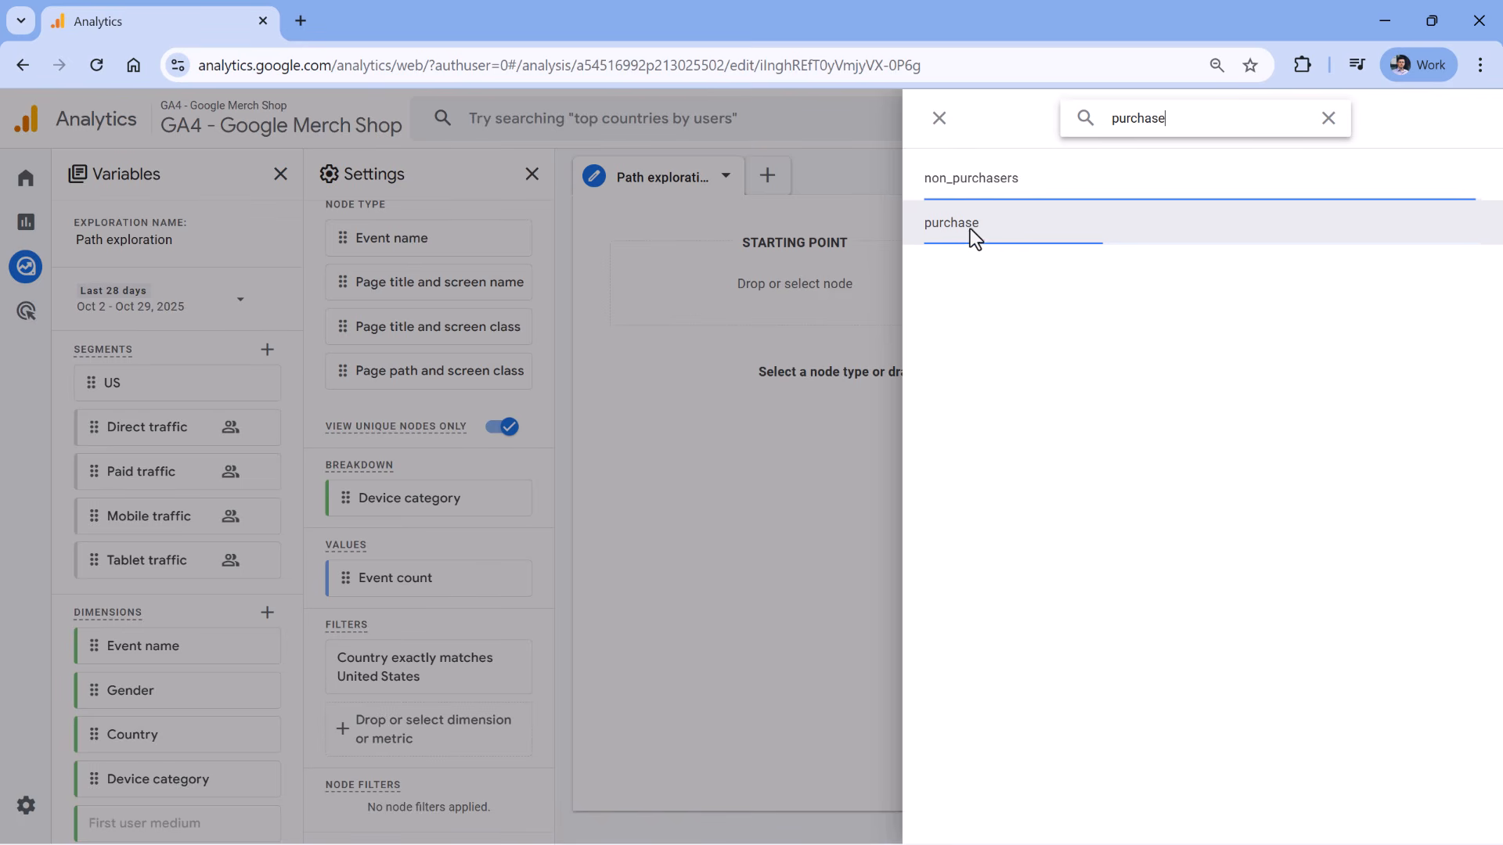
{"action": "left_click", "coordinate": [974, 234]}
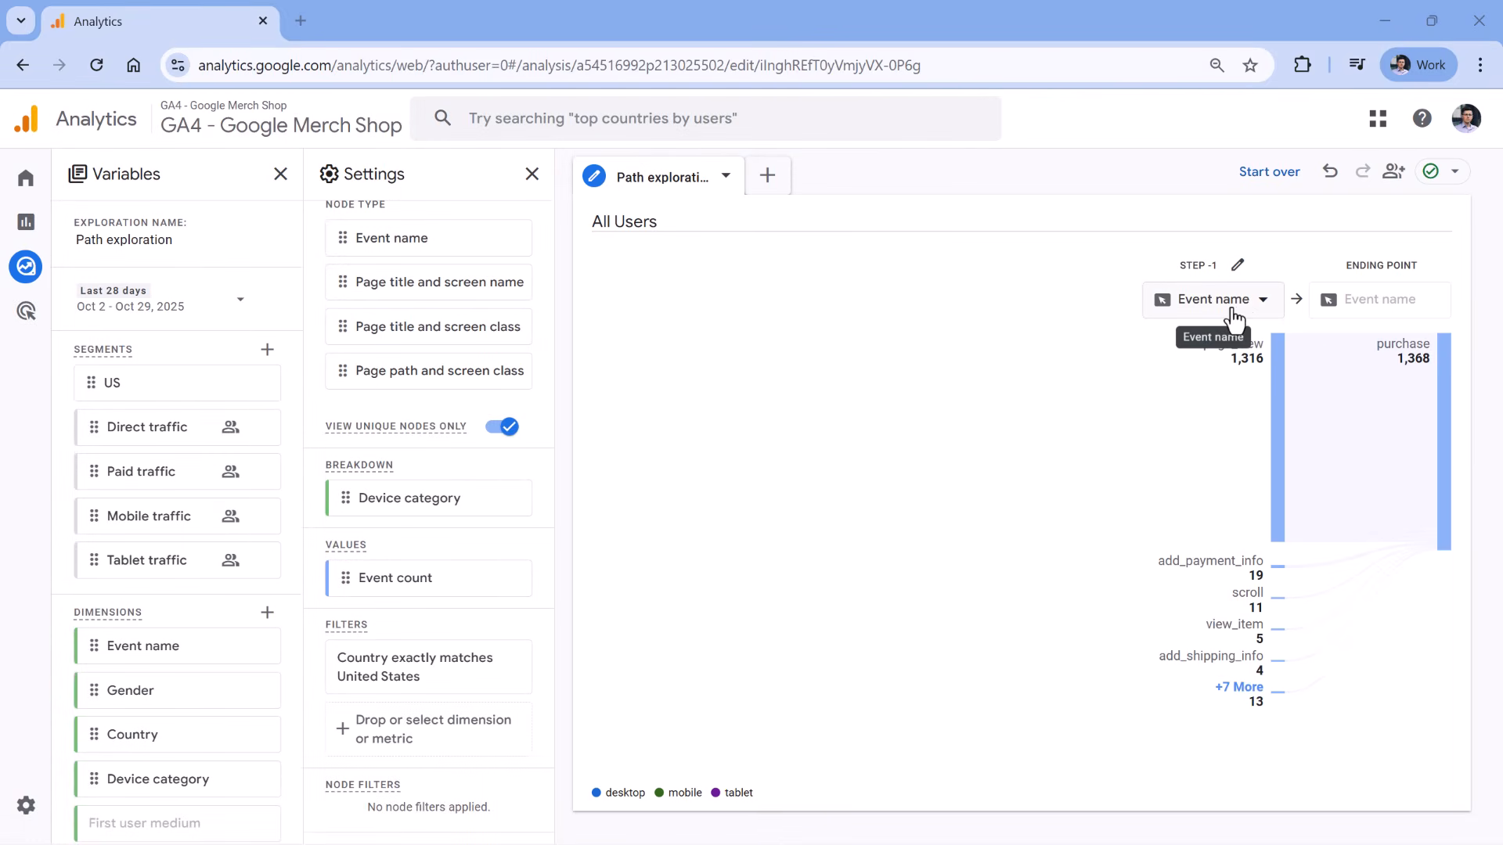
Show page paths at Step -1 and expand /checkout to add a Step -2.
{"action": "left_click", "coordinate": [1245, 313]}
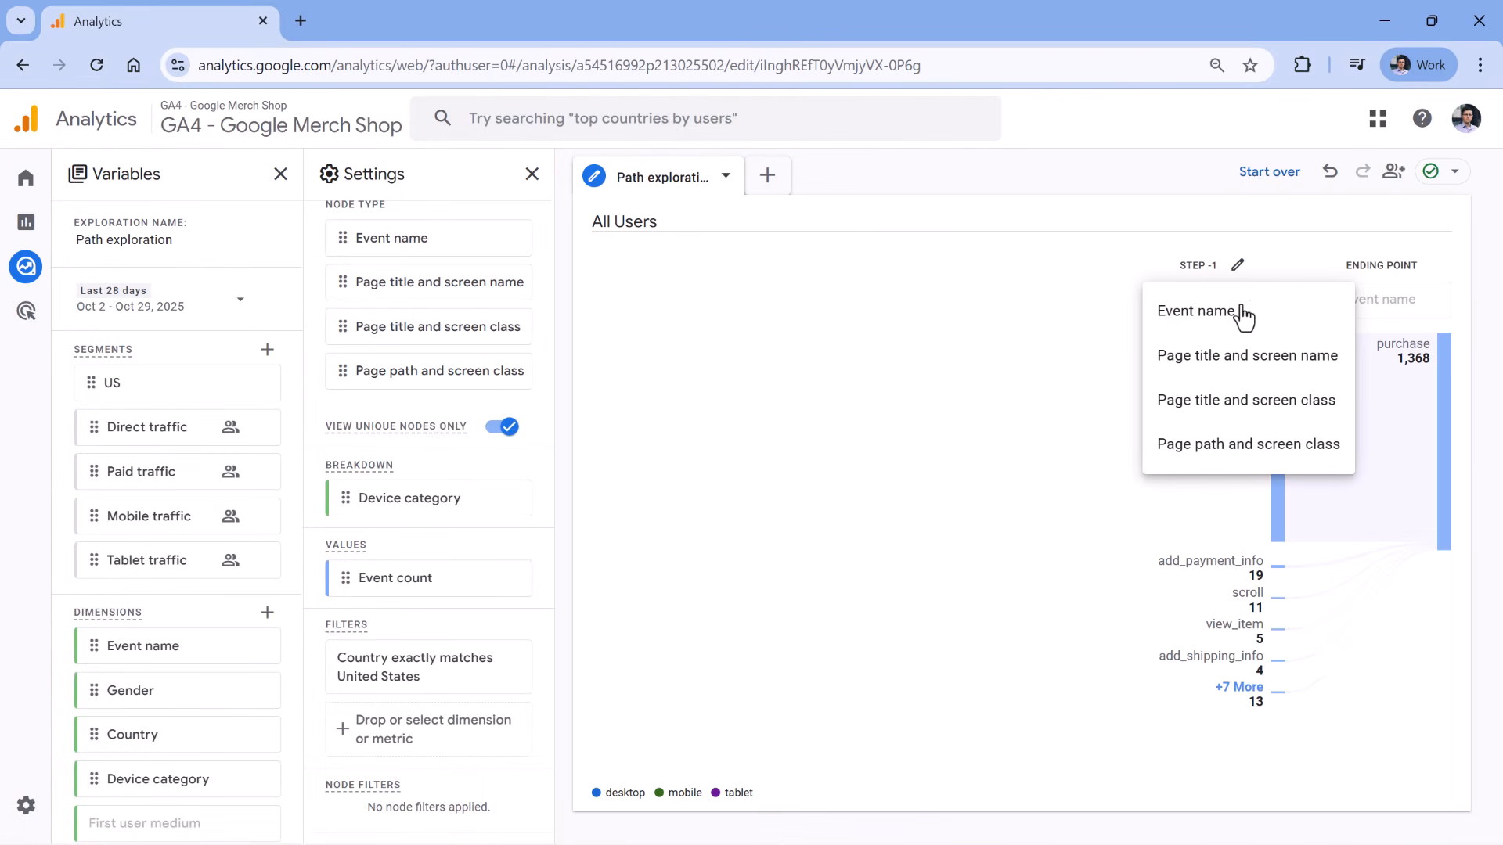
{"action": "left_click", "coordinate": [1253, 444]}
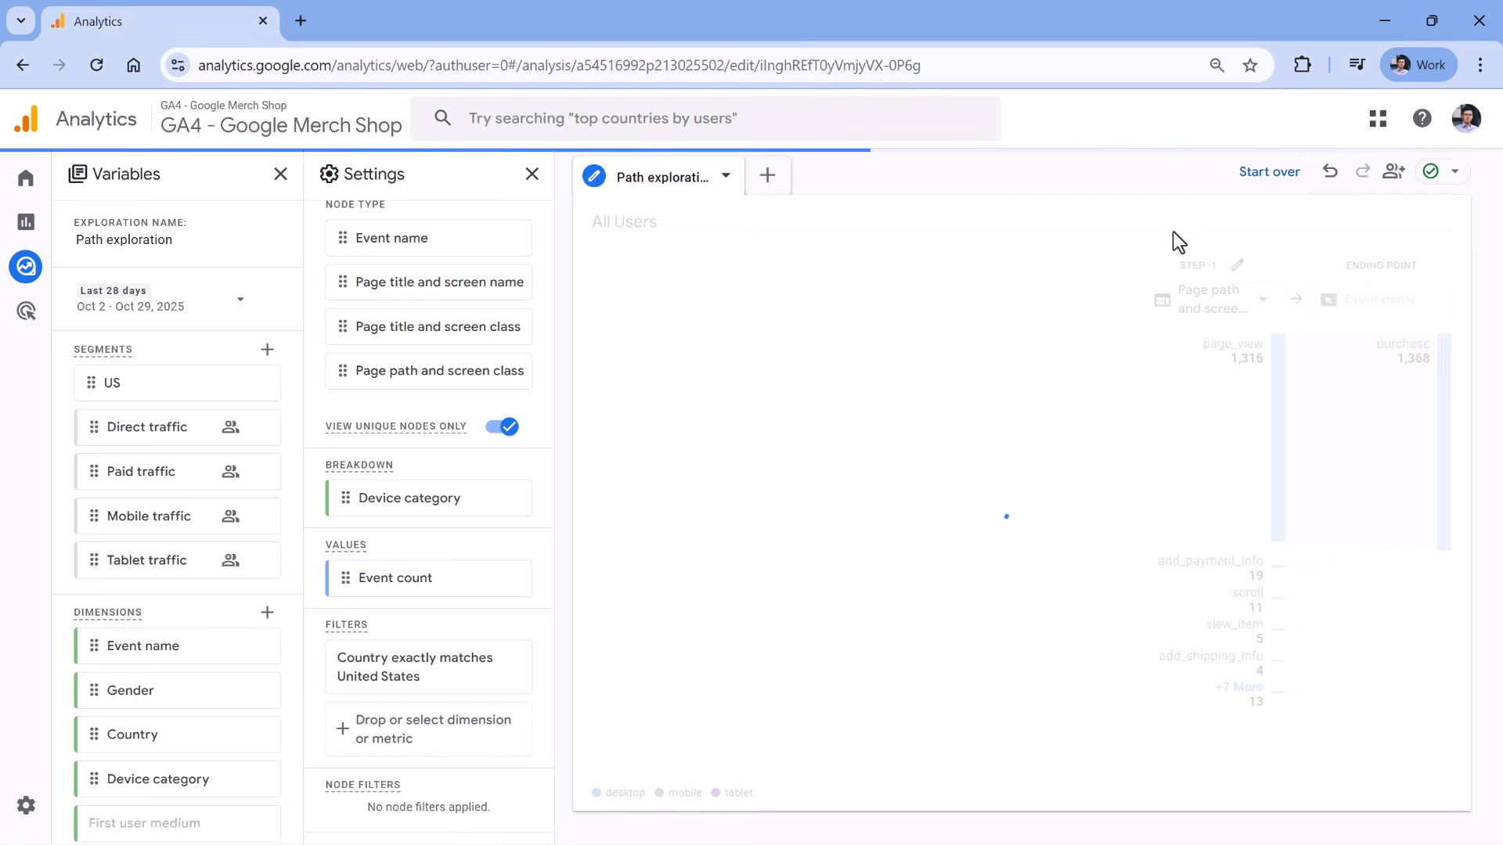
{"action": "left_click", "coordinate": [1253, 368]}
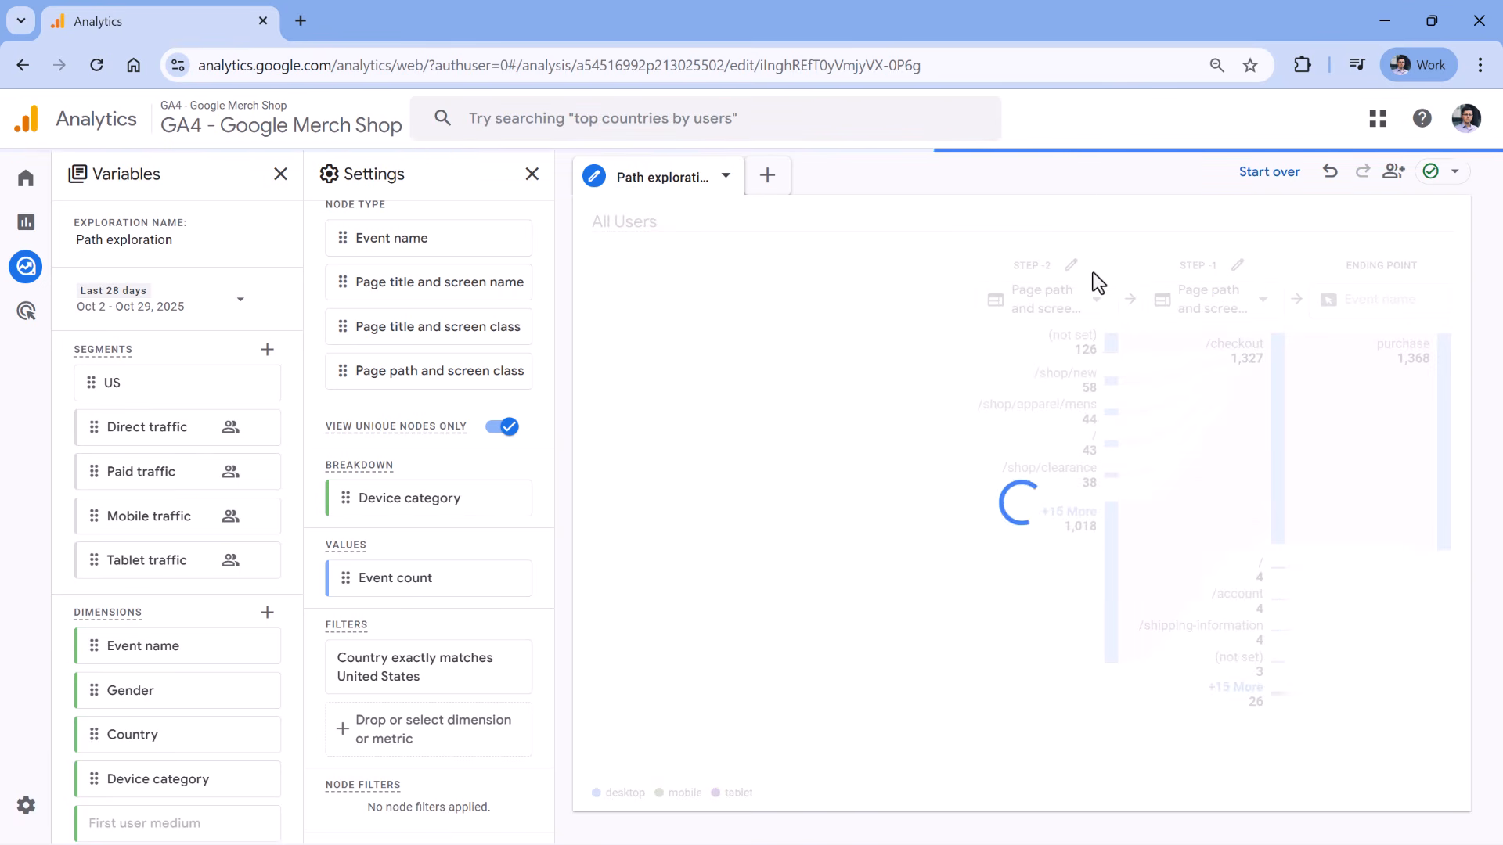
{"action": "mouse_move", "coordinate": [1108, 364]}
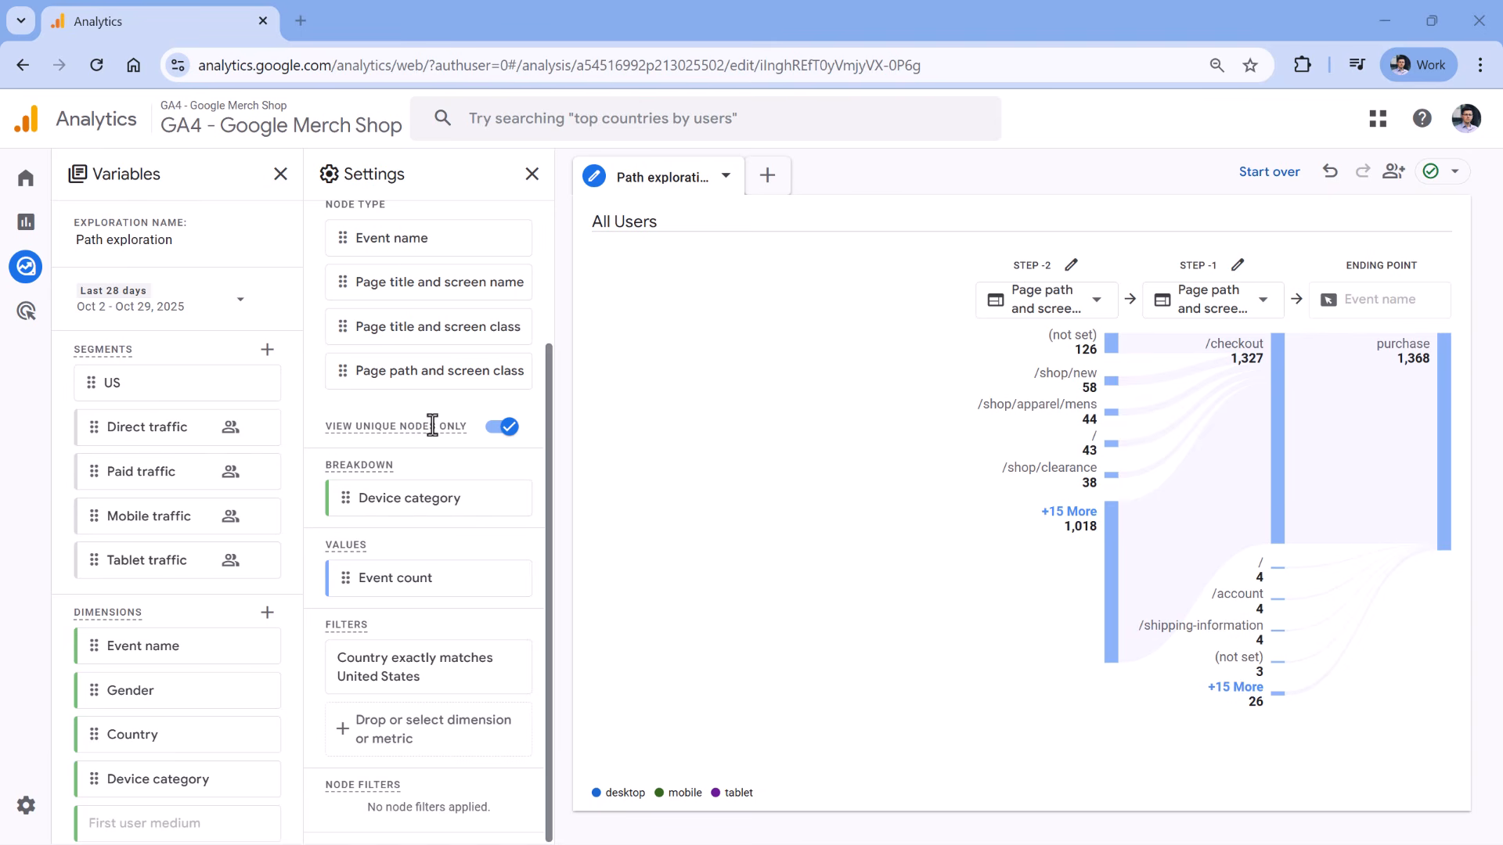
Restart the path exploration with the page_view event as the starting point.
{"action": "left_click", "coordinate": [1272, 182]}
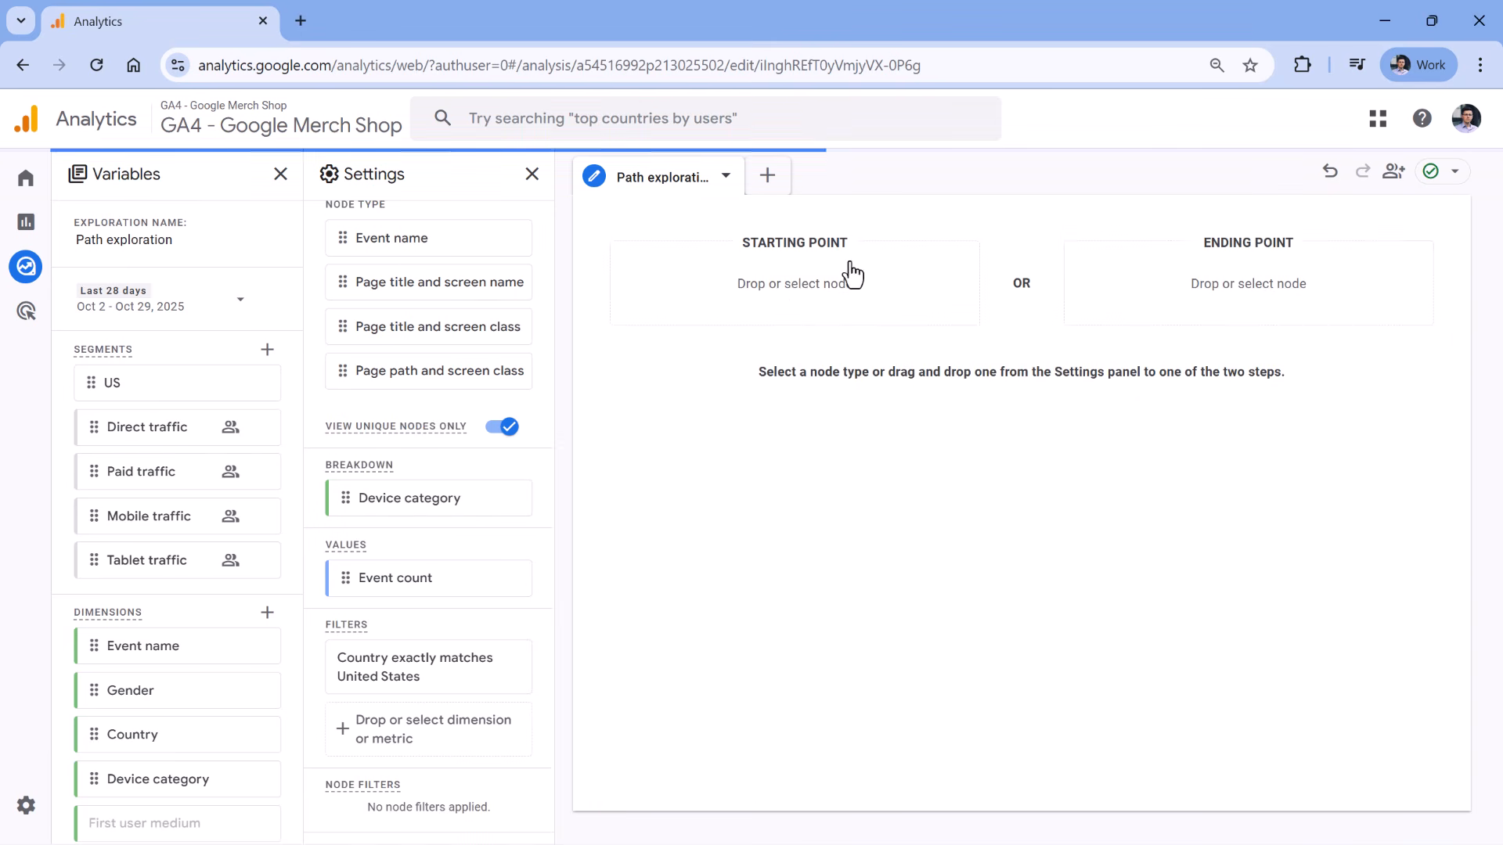
{"action": "left_click", "coordinate": [802, 296]}
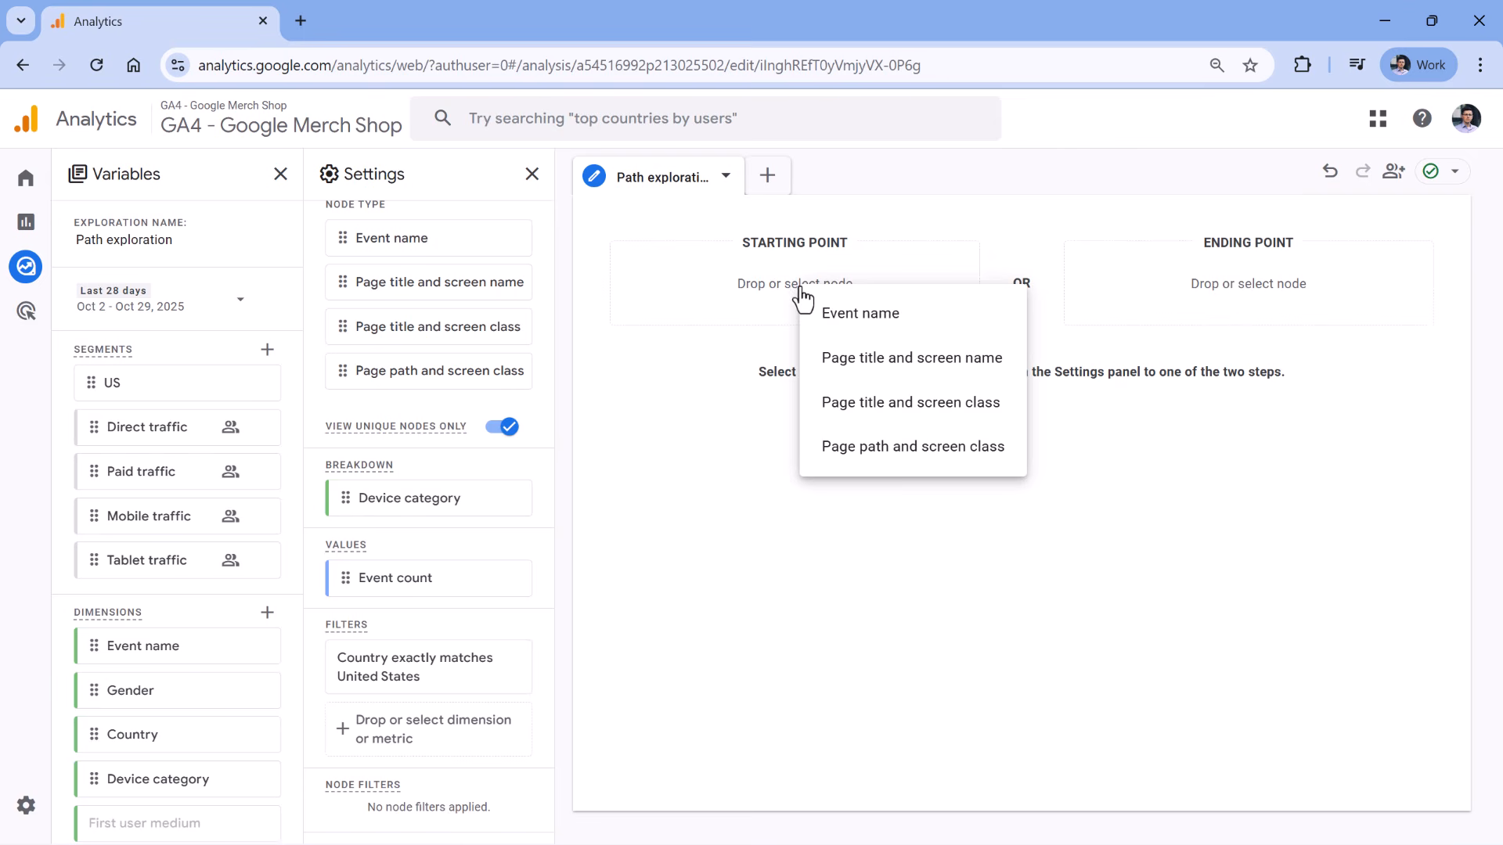
{"action": "left_click", "coordinate": [883, 315]}
{"action": "left_click", "coordinate": [1462, 120]}
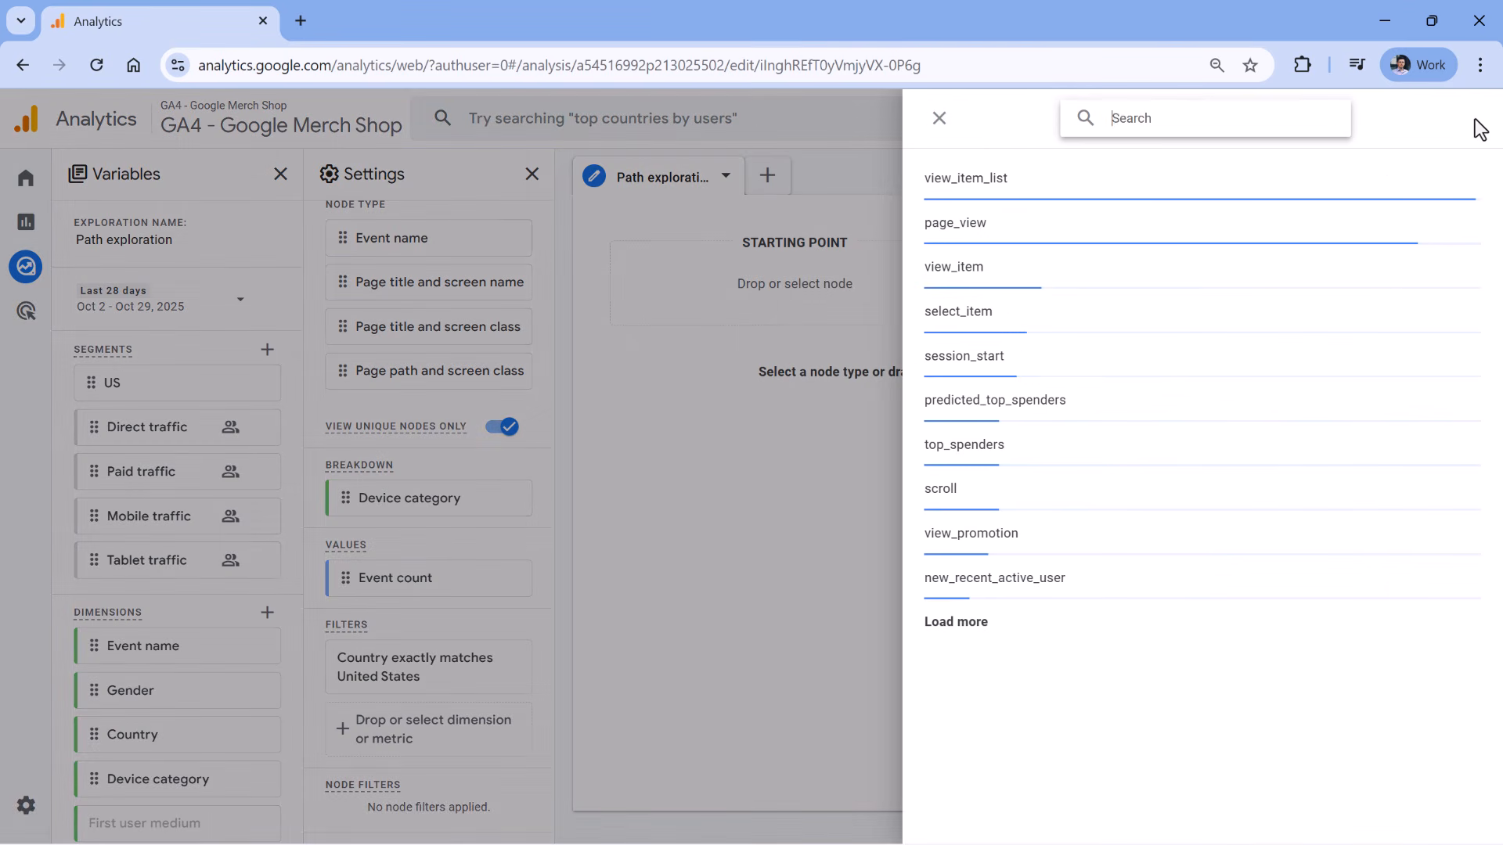
{"action": "type", "text": "page_view"}
{"action": "left_click", "coordinate": [965, 173]}
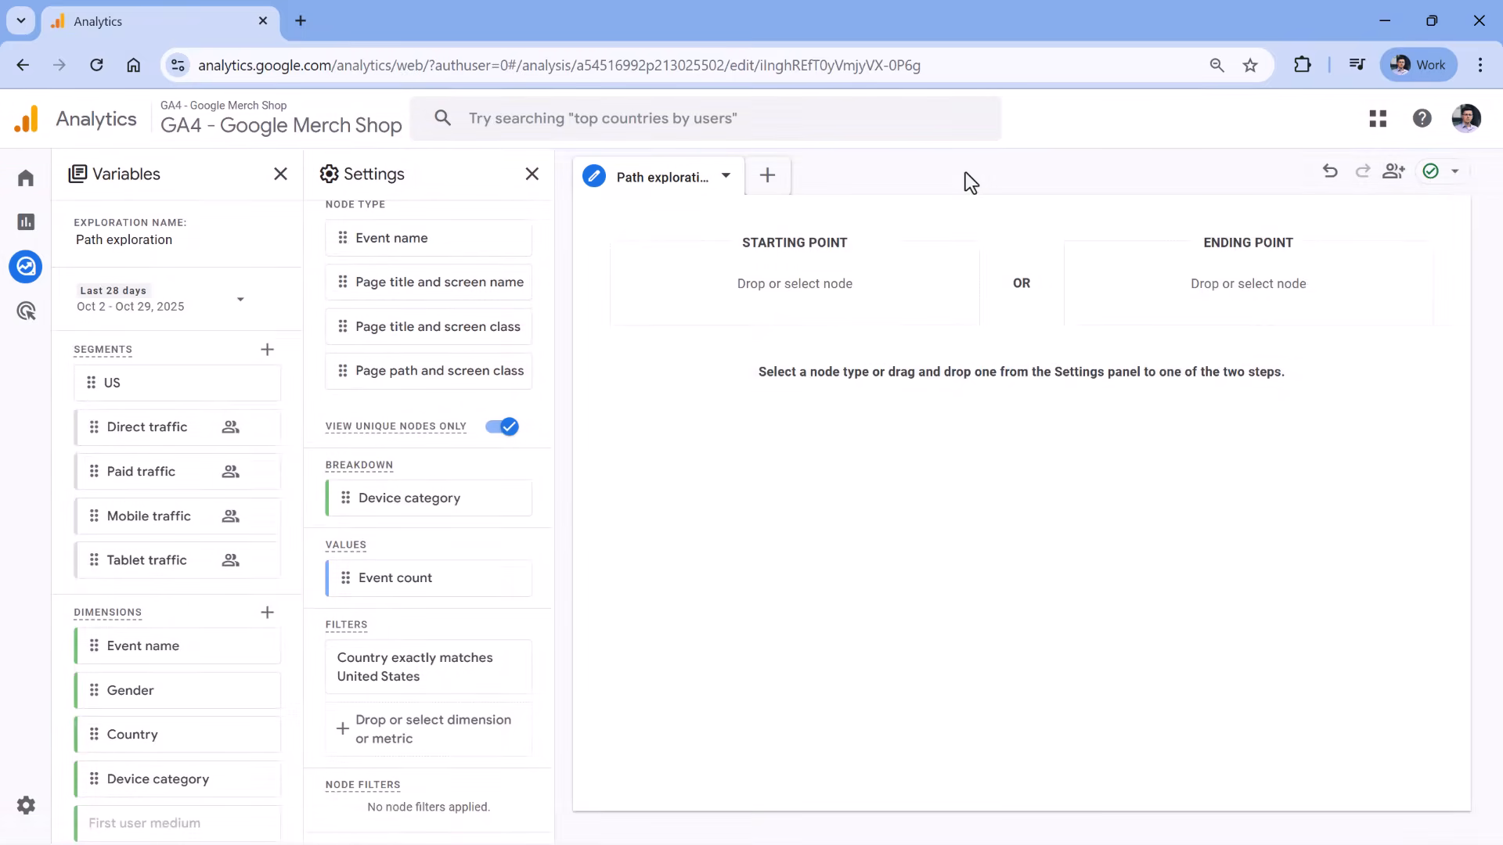
Turn off View unique nodes only so repeated nodes appear in the path chart.
{"action": "left_click", "coordinate": [499, 432]}
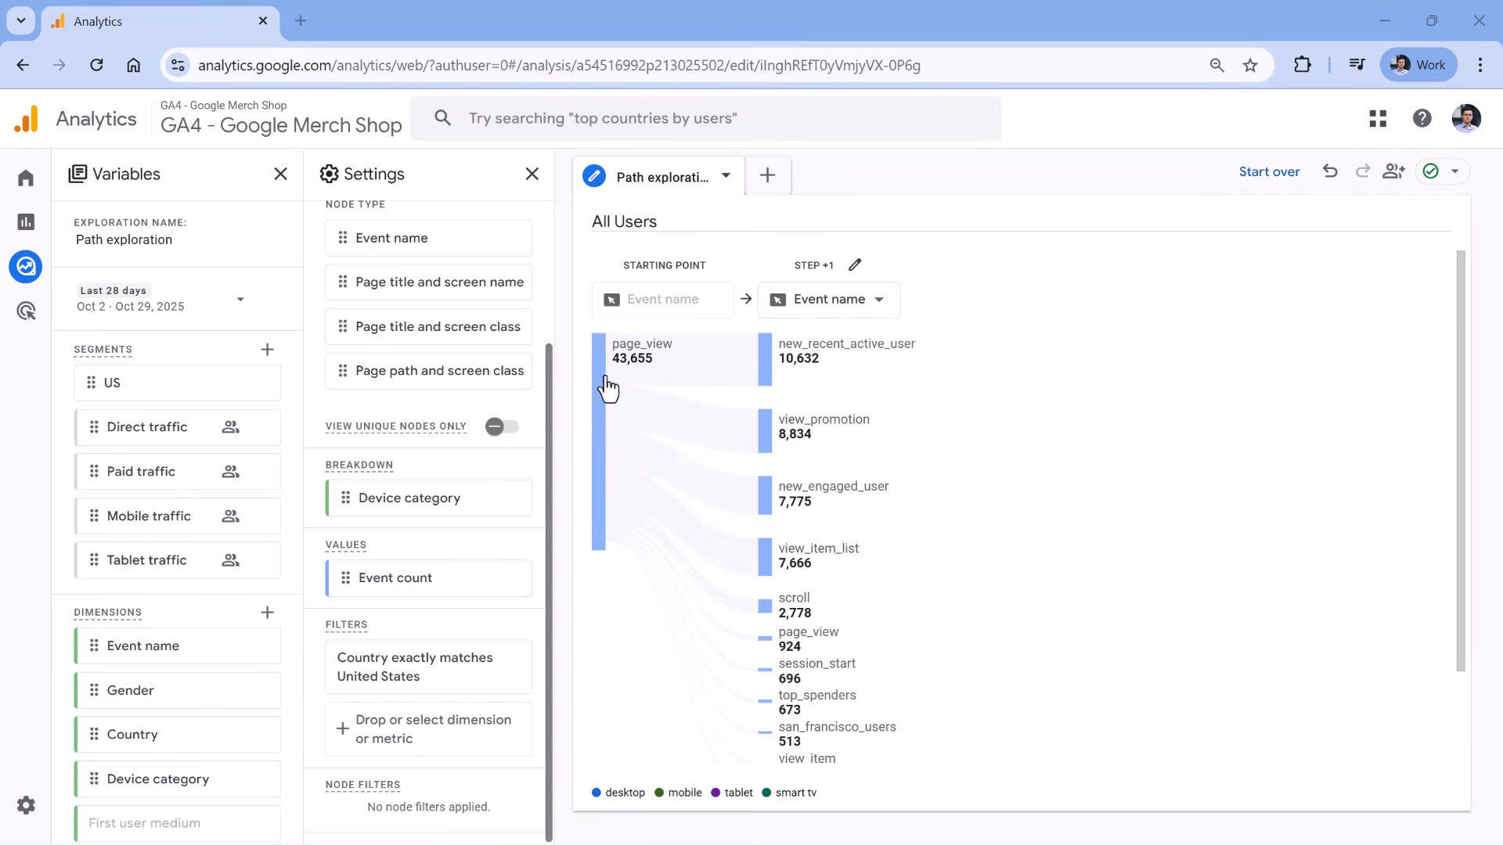
{"action": "mouse_move", "coordinate": [640, 360]}
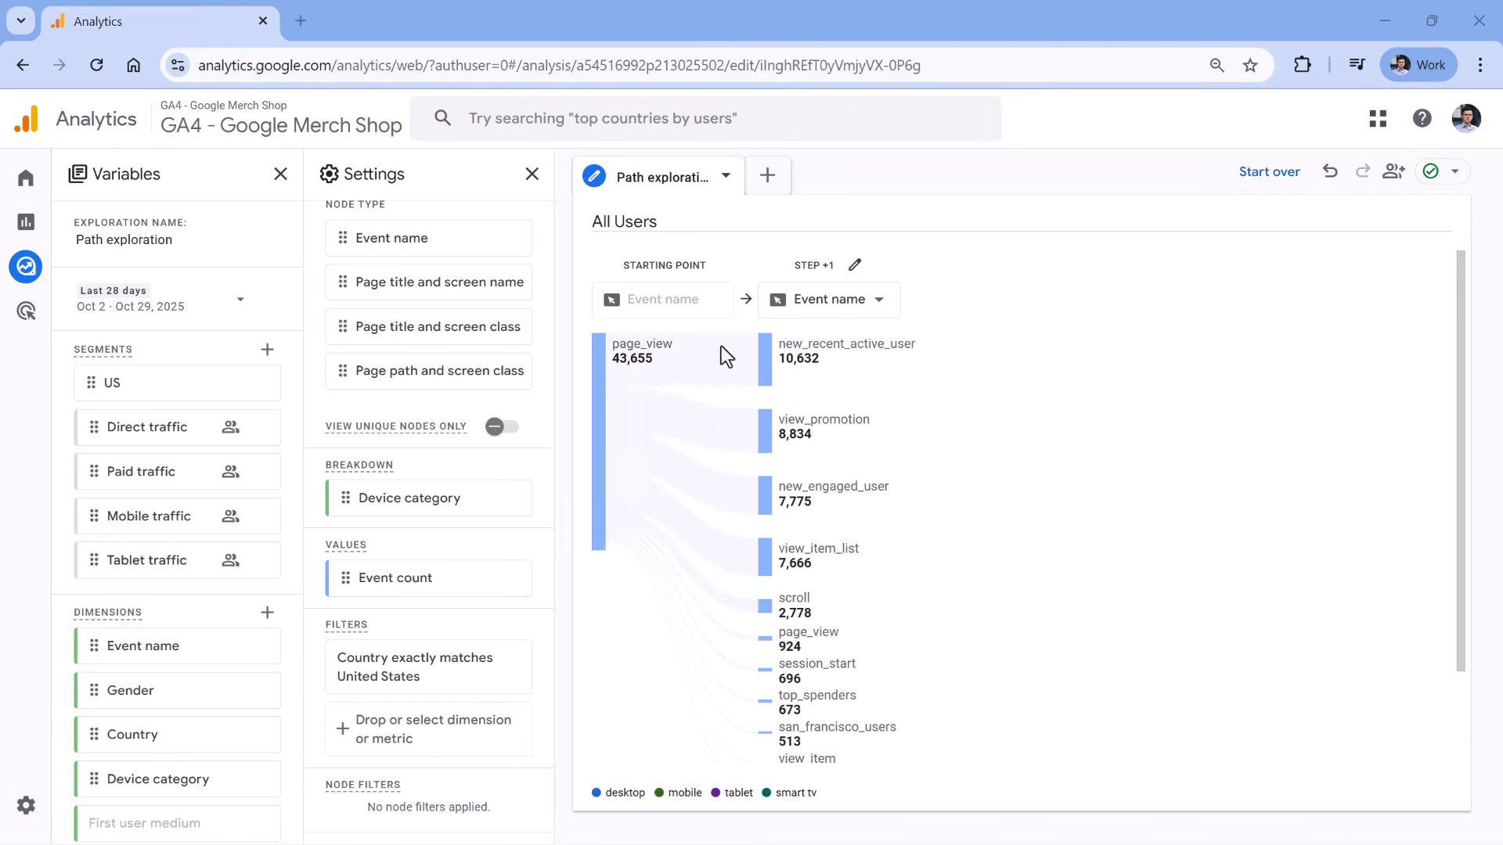
{"action": "mouse_move", "coordinate": [818, 648]}
Switch View unique nodes only back on for the page_view path chart.
{"action": "left_click", "coordinate": [502, 432]}
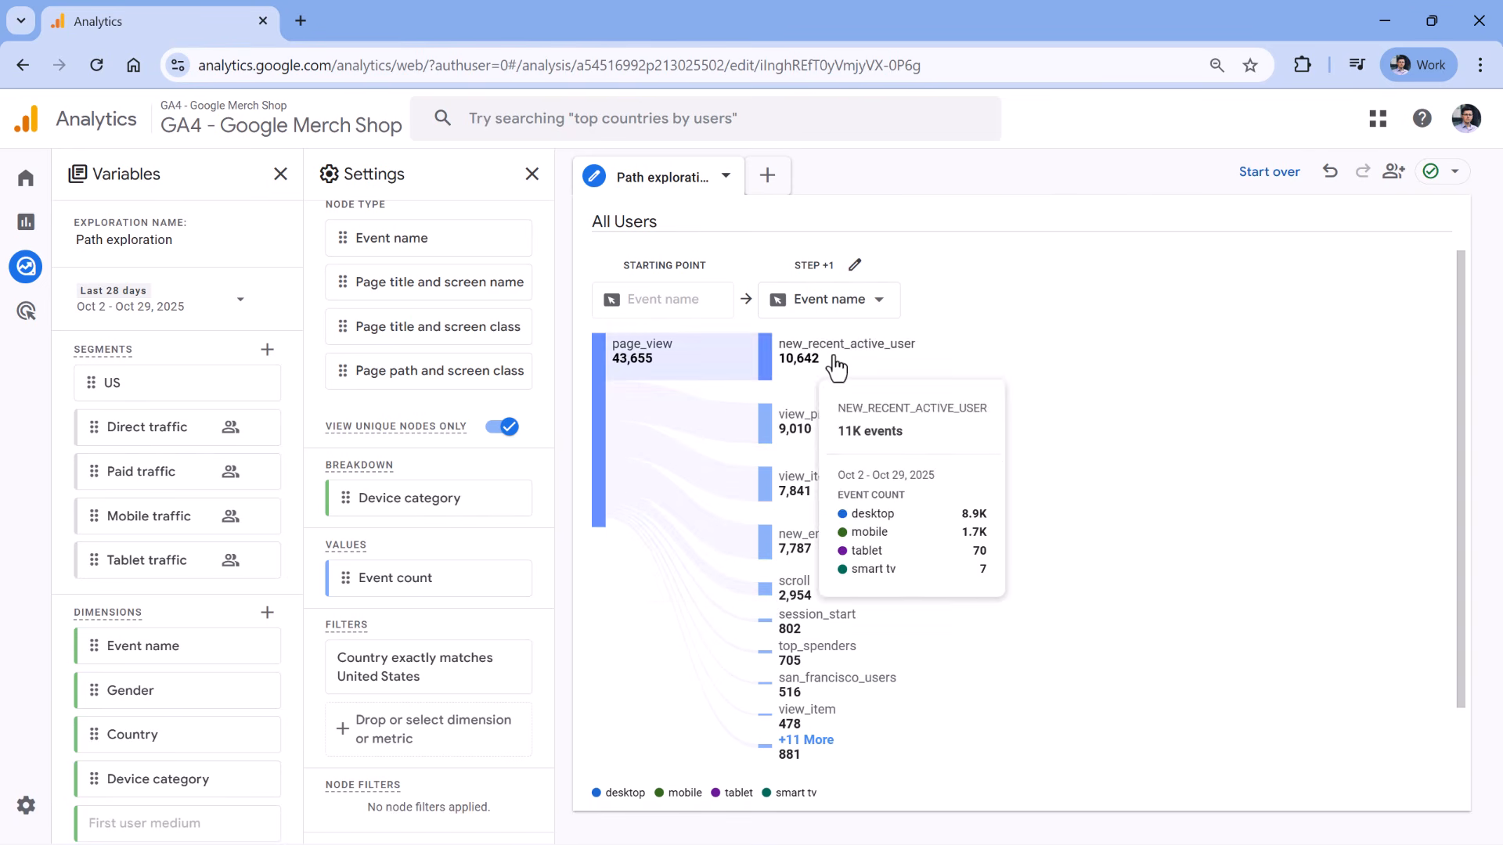
{"action": "mouse_move", "coordinate": [830, 354]}
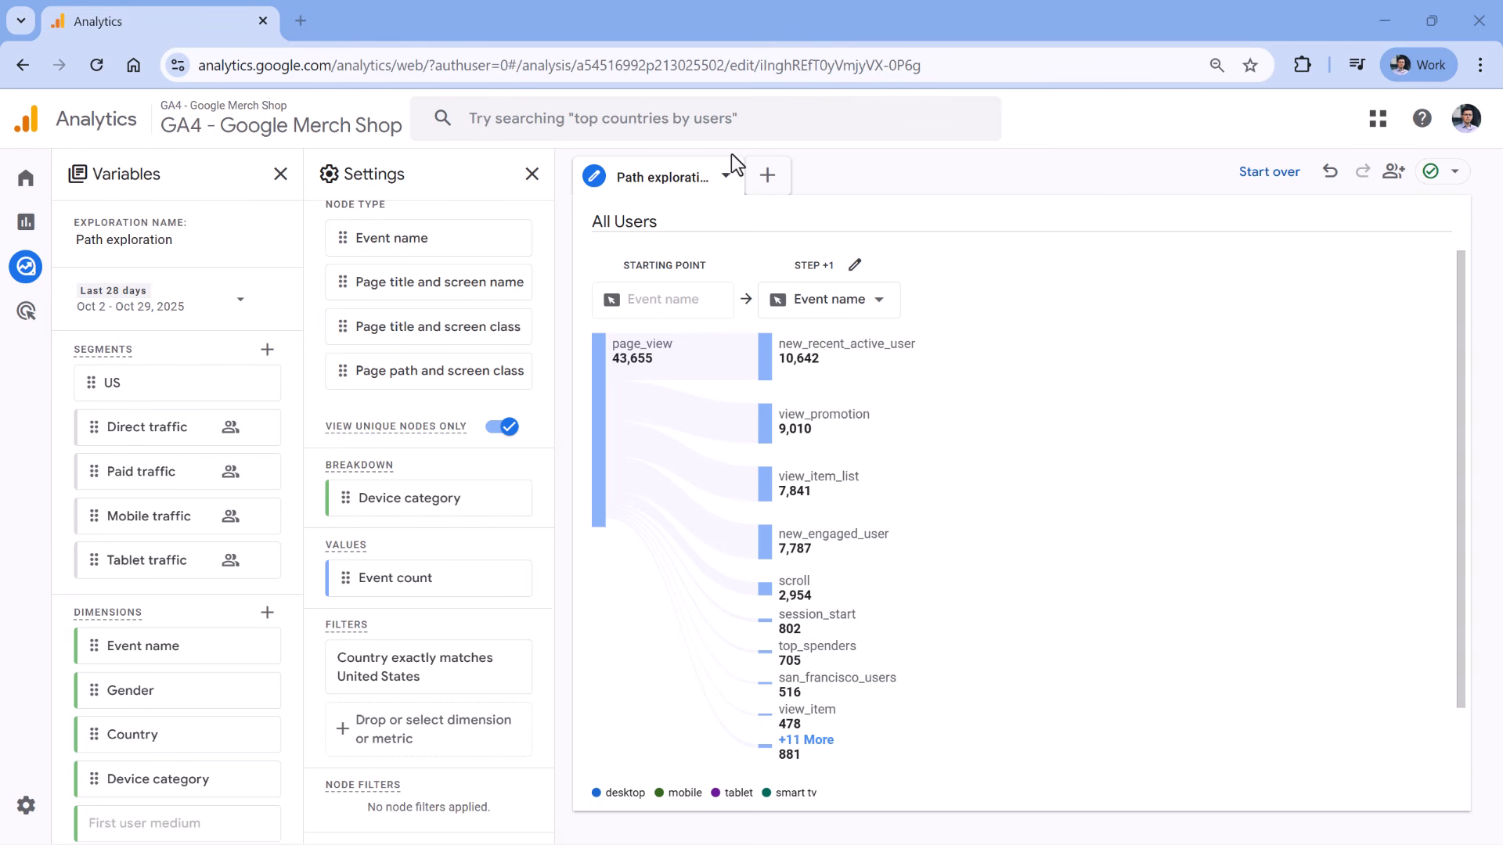
Start the path over from the begin_checkout event, showing add_shipping_info leading step +1.
{"action": "left_click", "coordinate": [1273, 173]}
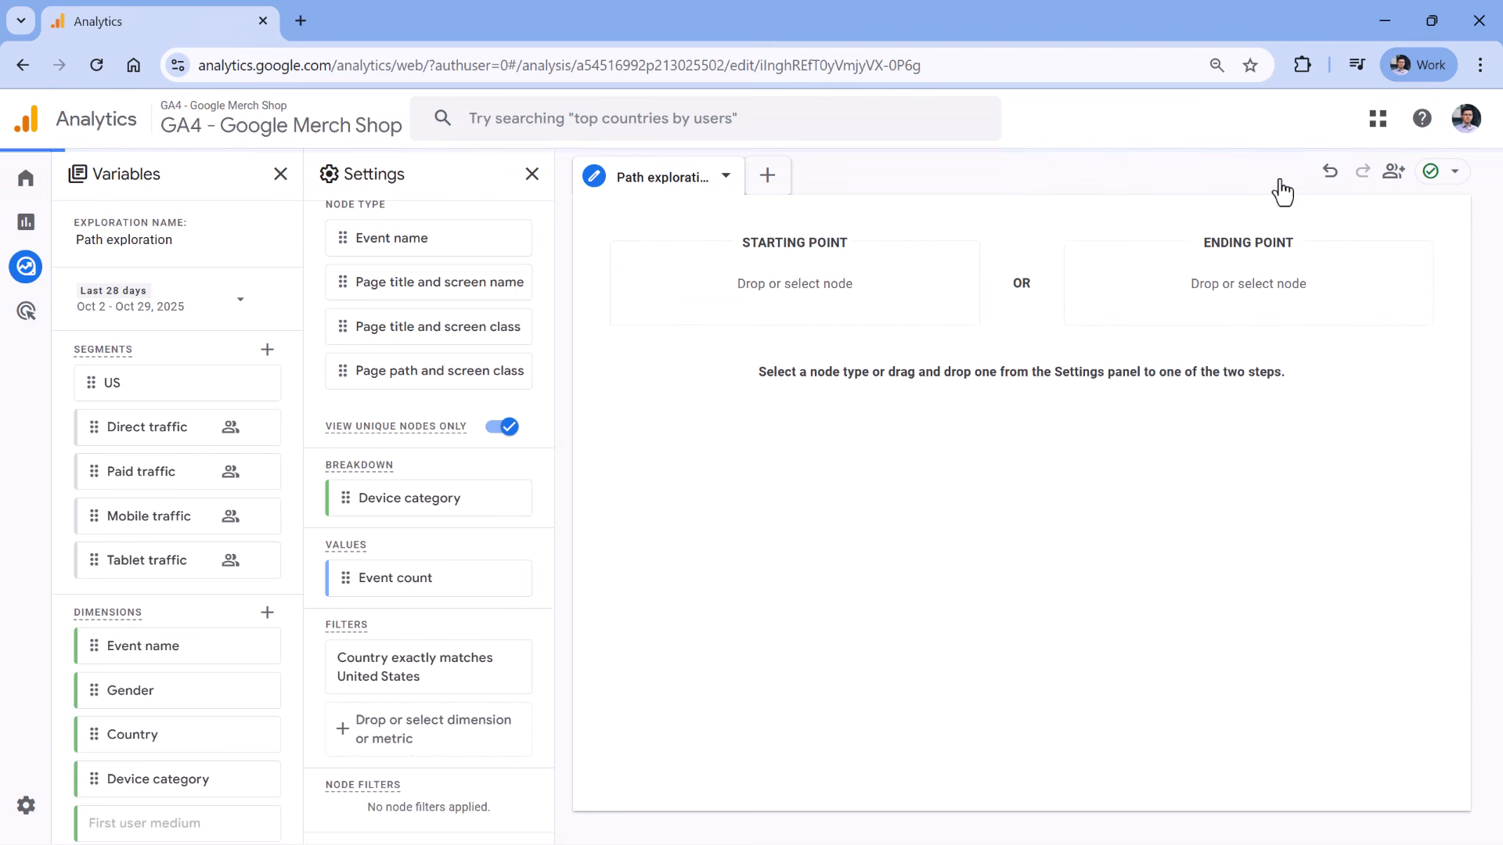
{"action": "left_click", "coordinate": [789, 285]}
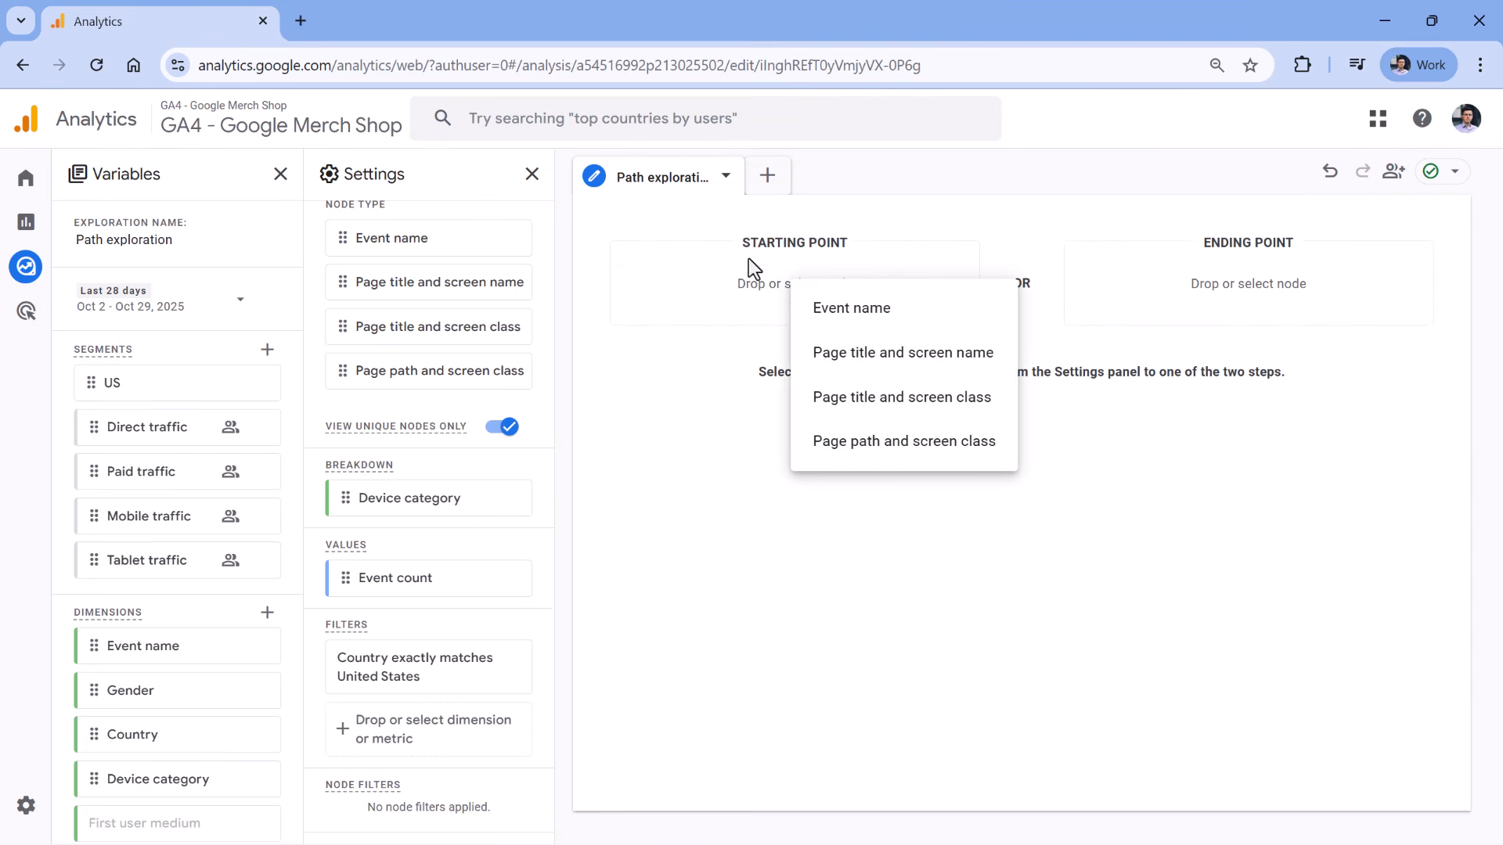
{"action": "left_click", "coordinate": [851, 311]}
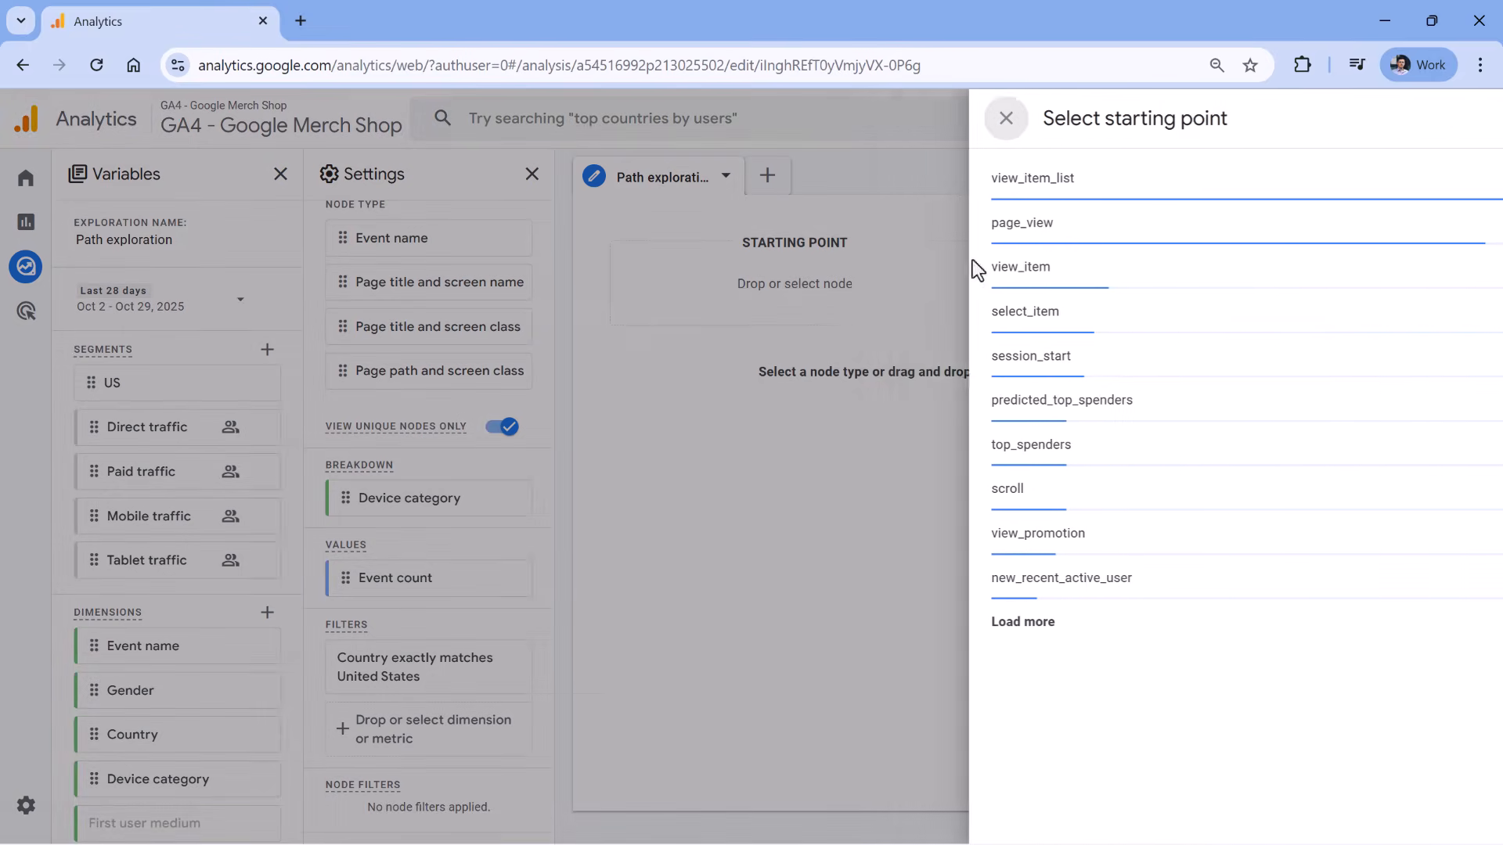
{"action": "left_click", "coordinate": [1461, 119]}
{"action": "type", "text": "begin_c"}
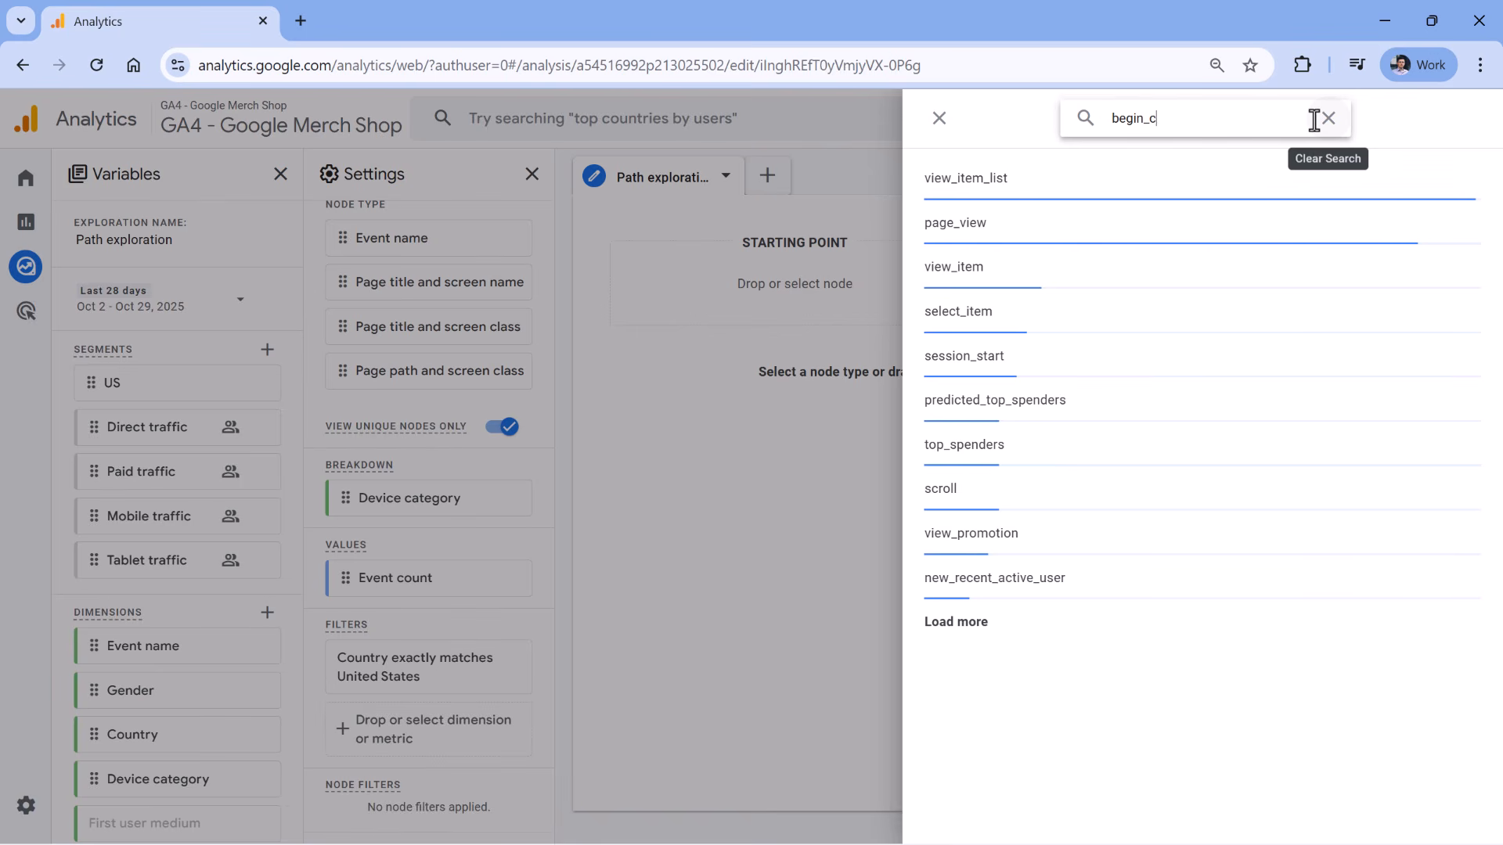
{"action": "type", "text": "heckout"}
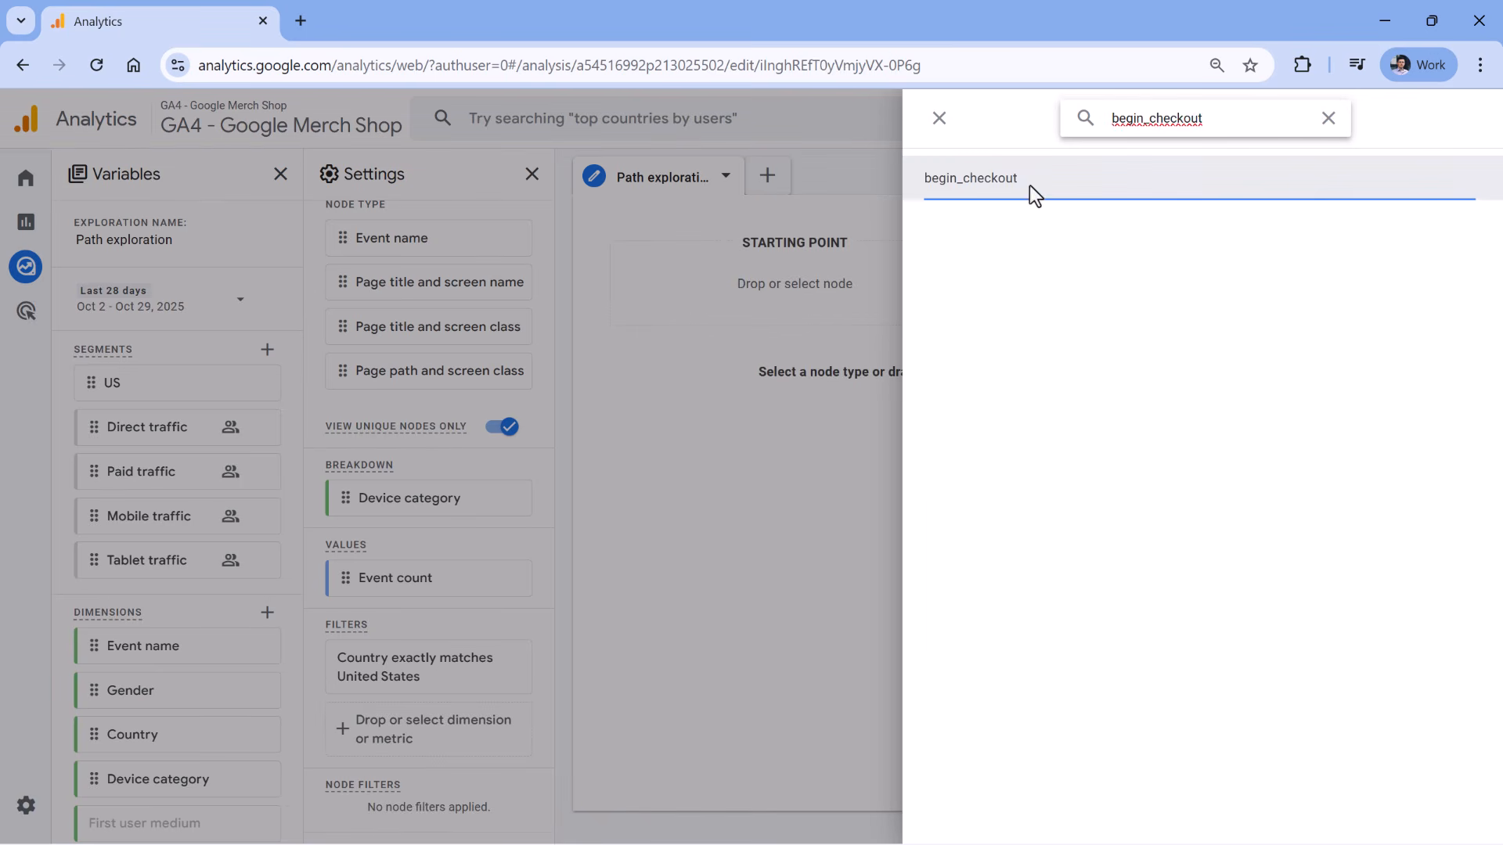
{"action": "left_click", "coordinate": [1018, 181]}
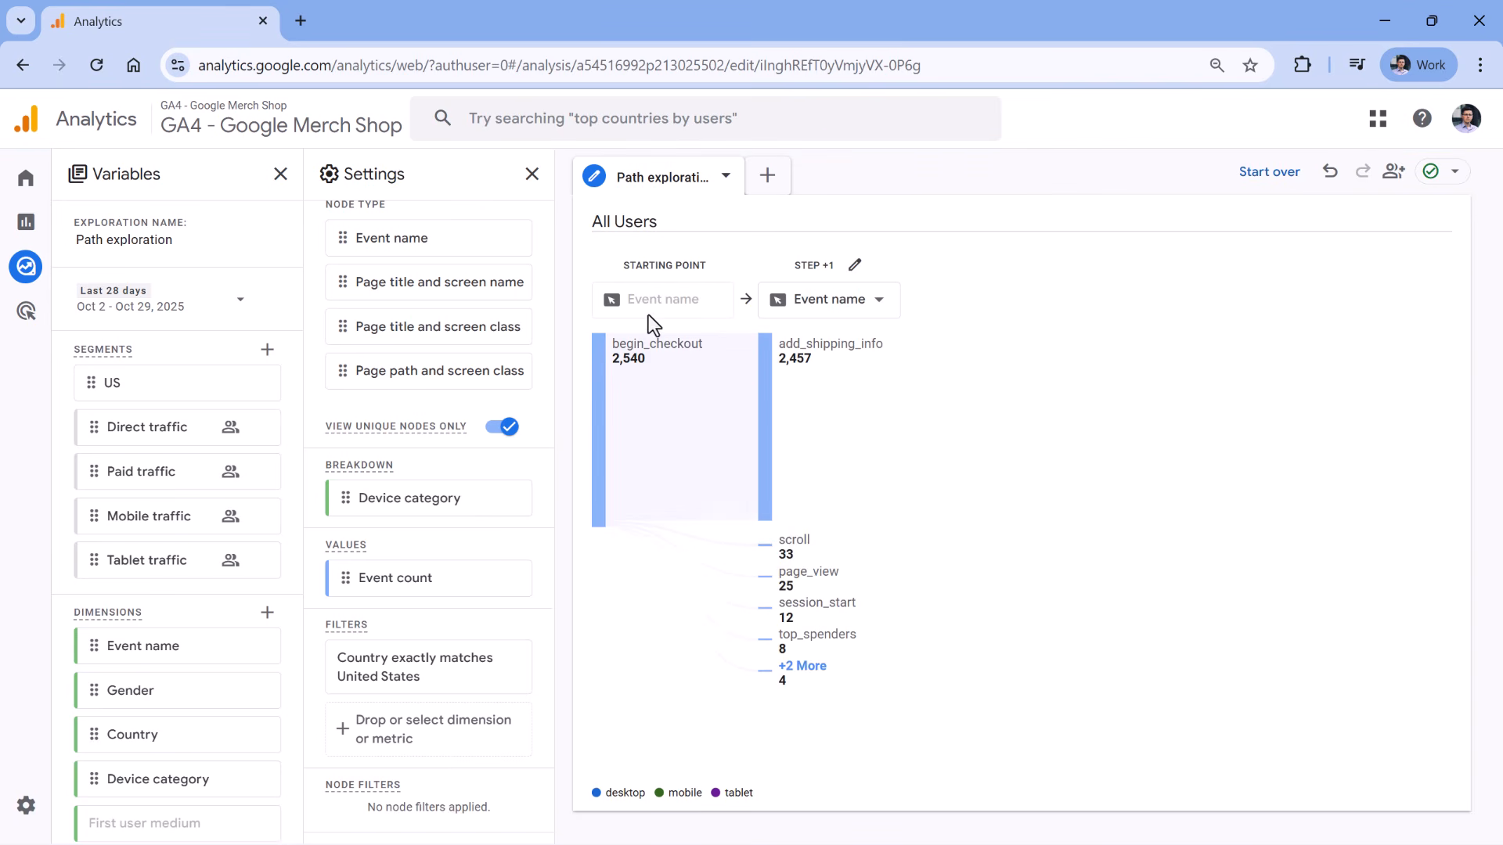
{"action": "mouse_move", "coordinate": [826, 360]}
{"action": "mouse_move", "coordinate": [806, 547]}
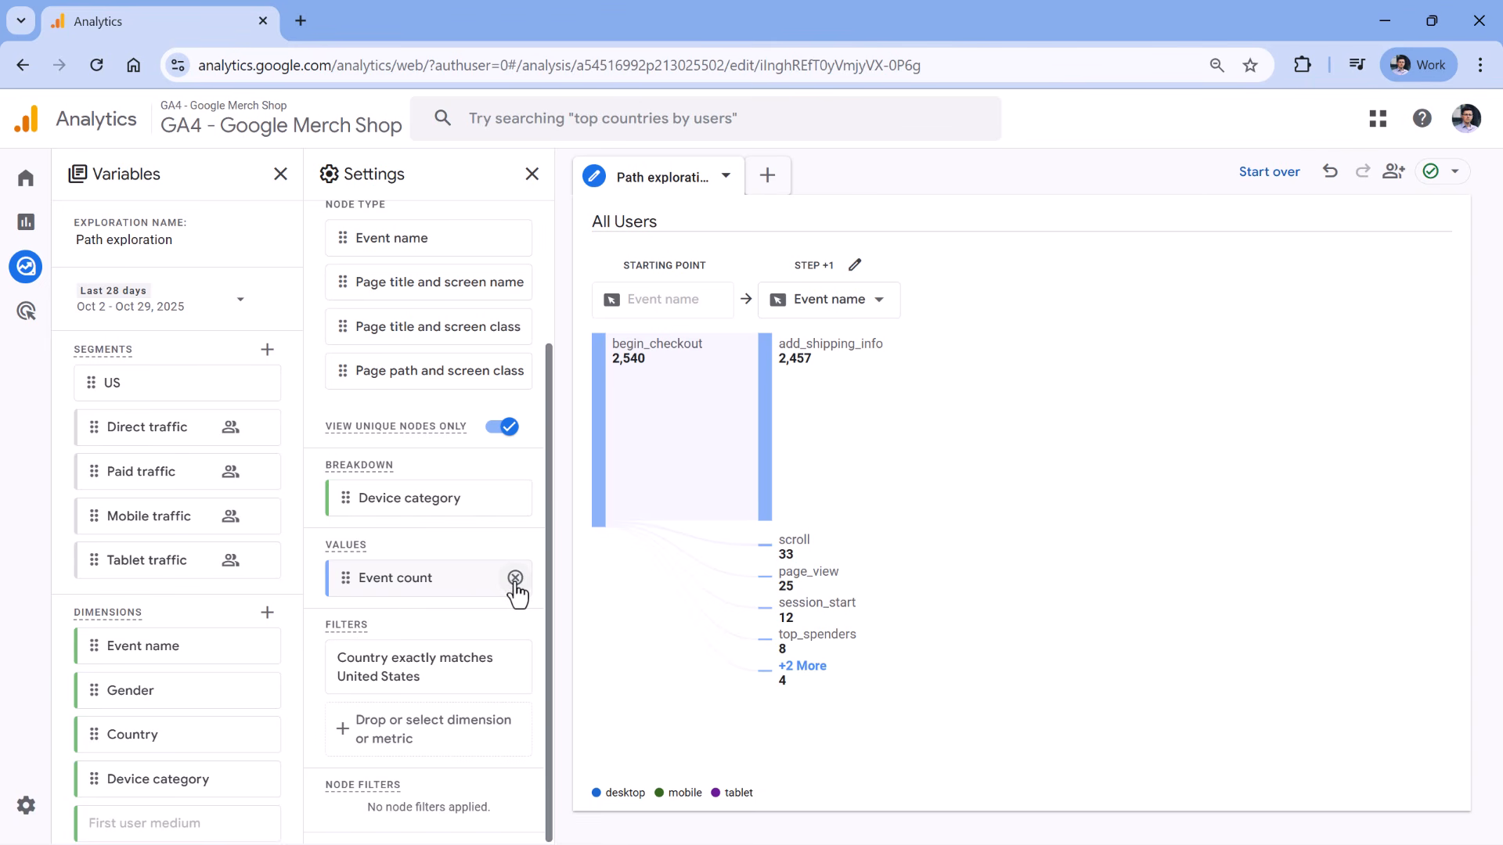
Replace Event count with Total users as the path chart's value metric.
{"action": "left_click", "coordinate": [514, 584]}
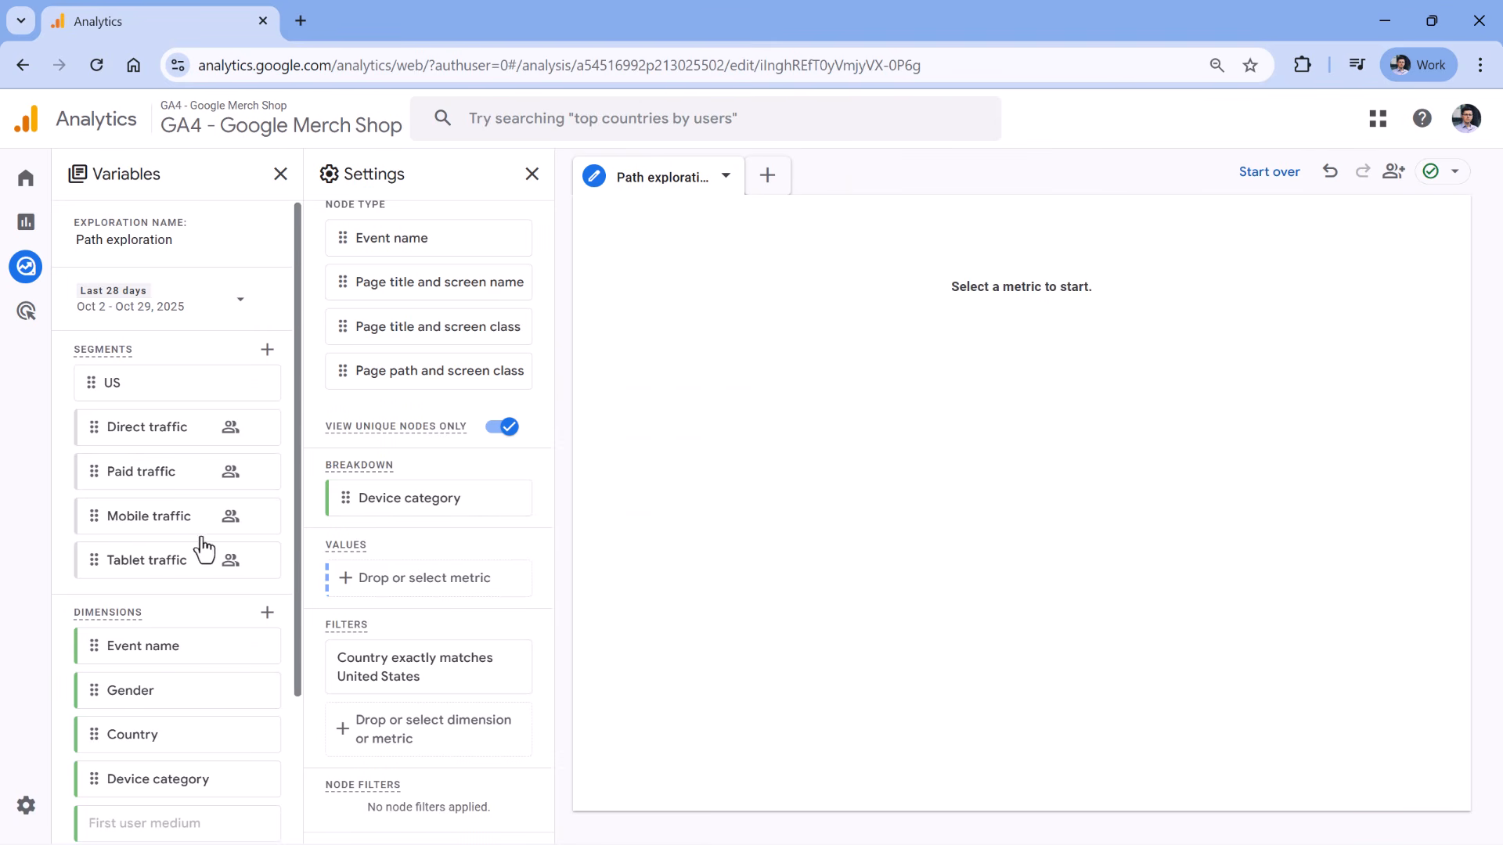
{"action": "scroll", "coordinate": [178, 525], "scroll_direction": "down", "scroll_amount": 2}
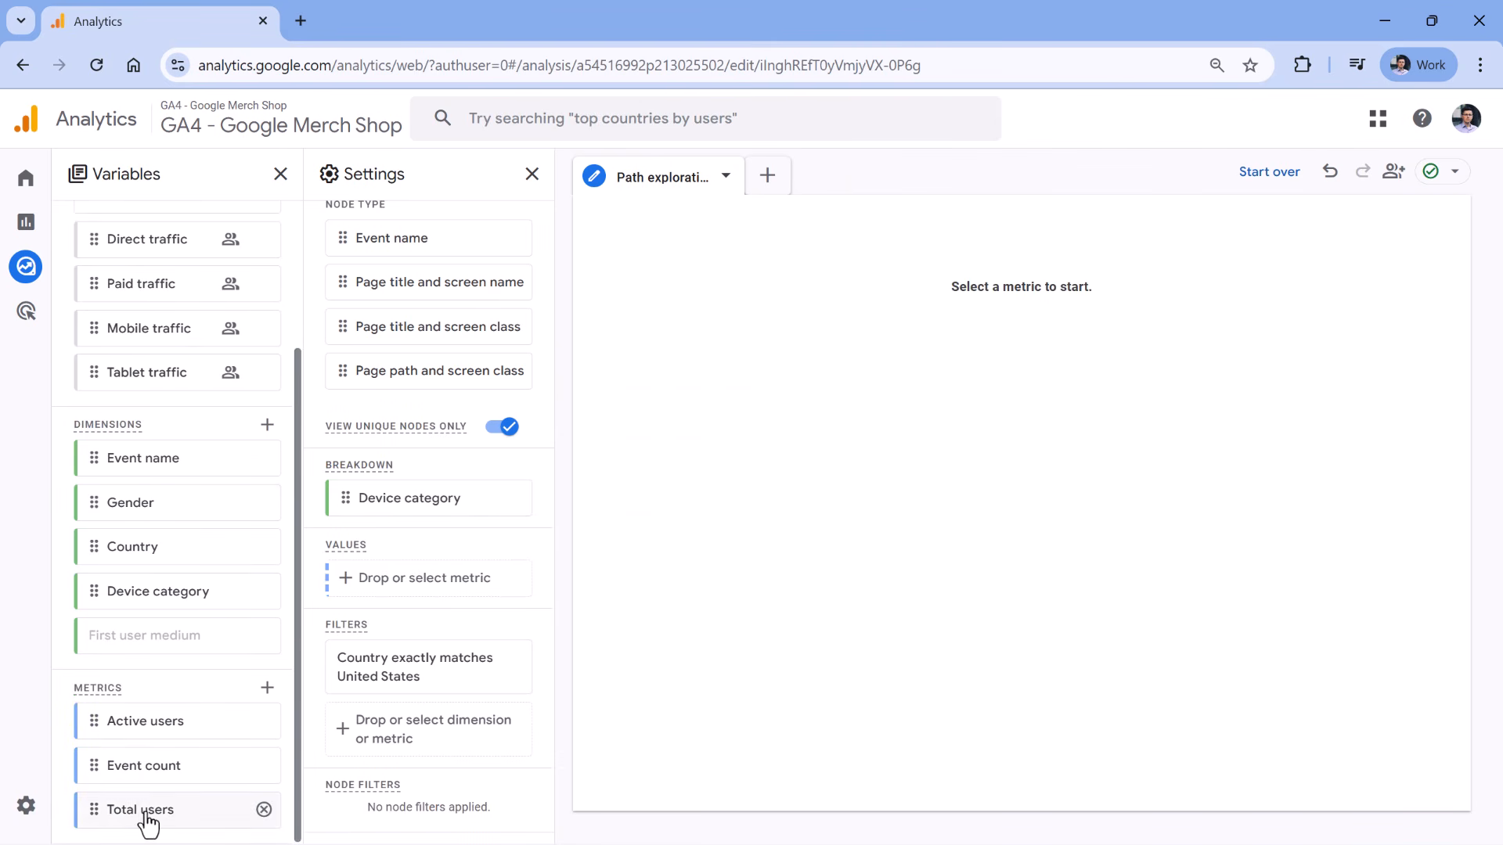
{"action": "left_click_drag", "start_coordinate": [100, 808], "coordinate": [347, 581]}
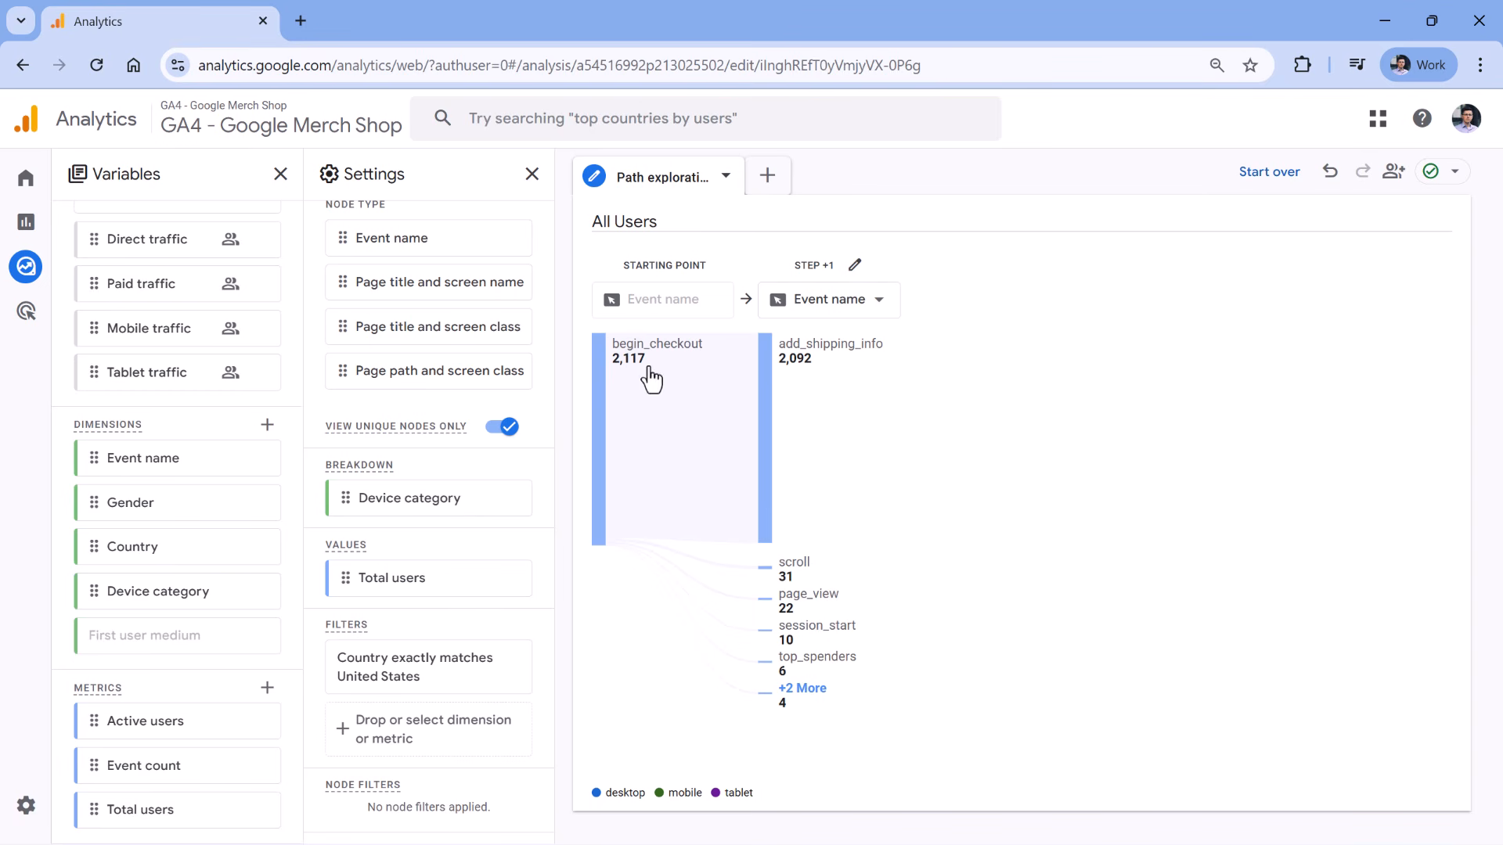
{"action": "mouse_move", "coordinate": [653, 354]}
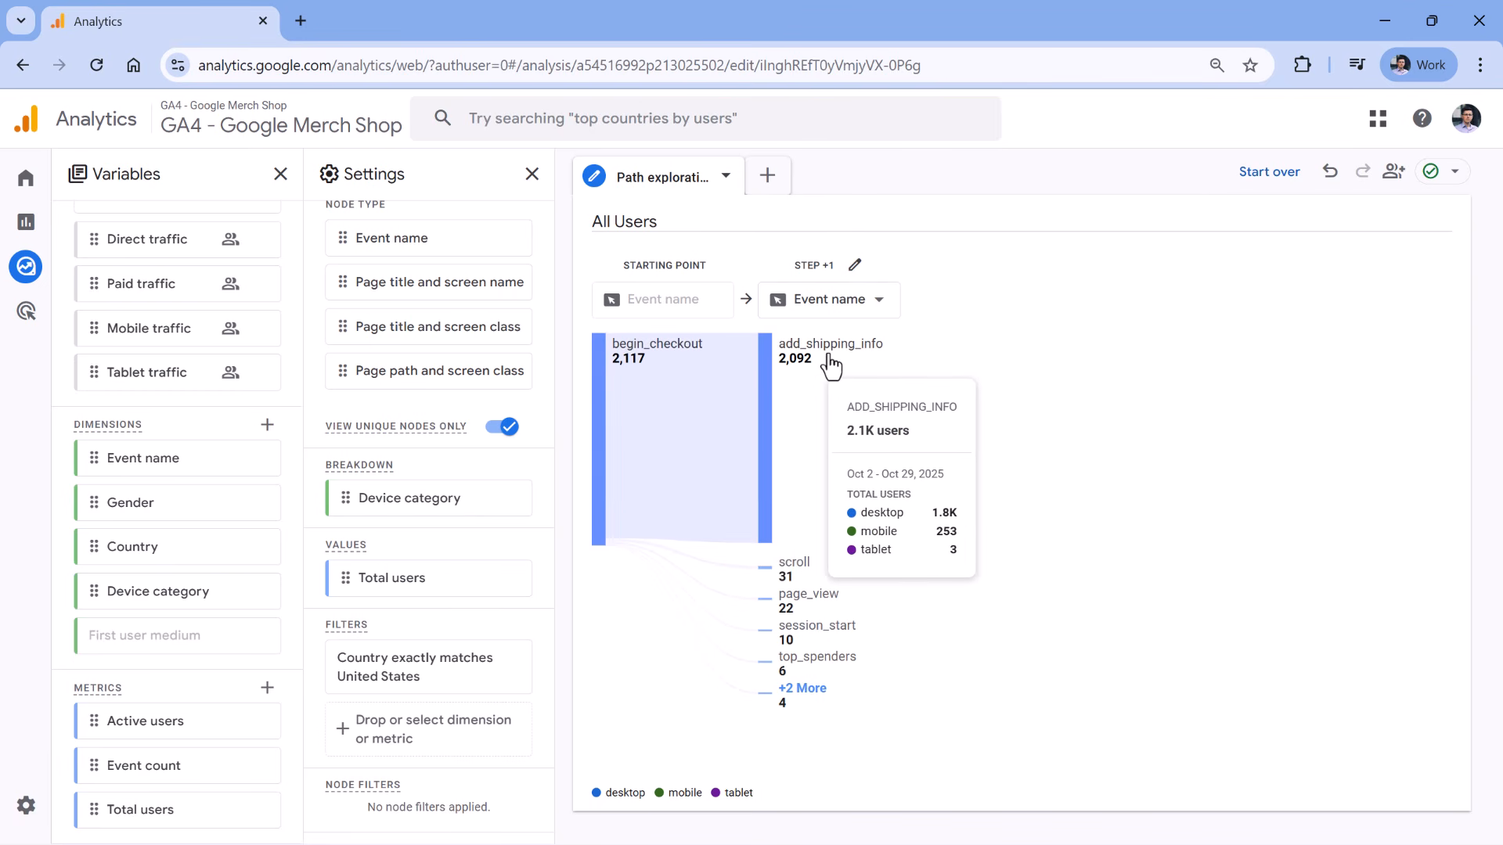
Add Step +2 after add_shipping_info as Page path and screen class, then Step +3 from /checkout.
{"action": "left_click", "coordinate": [855, 381]}
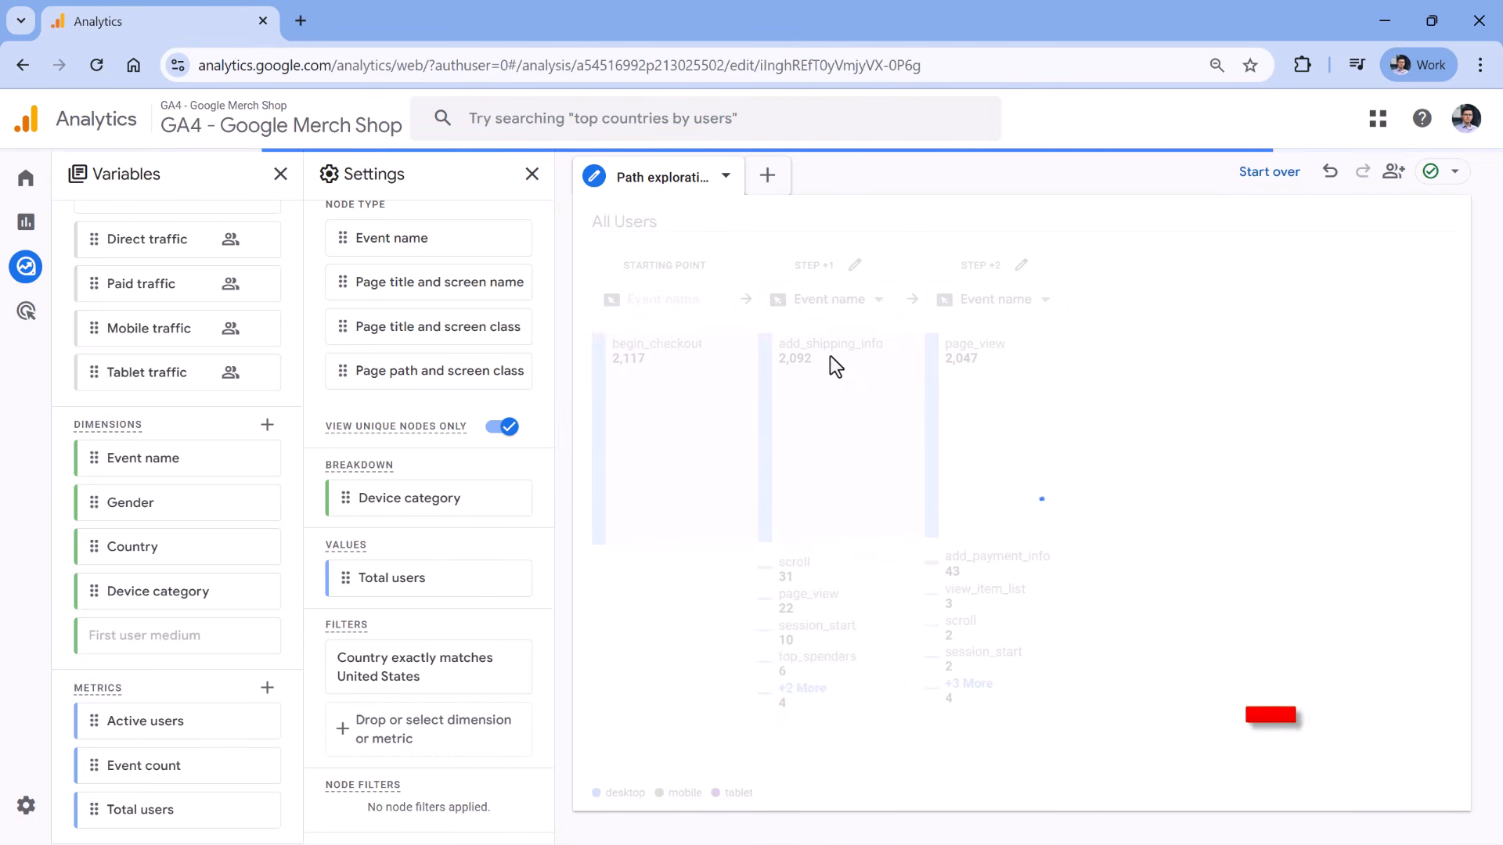
{"action": "mouse_move", "coordinate": [975, 368]}
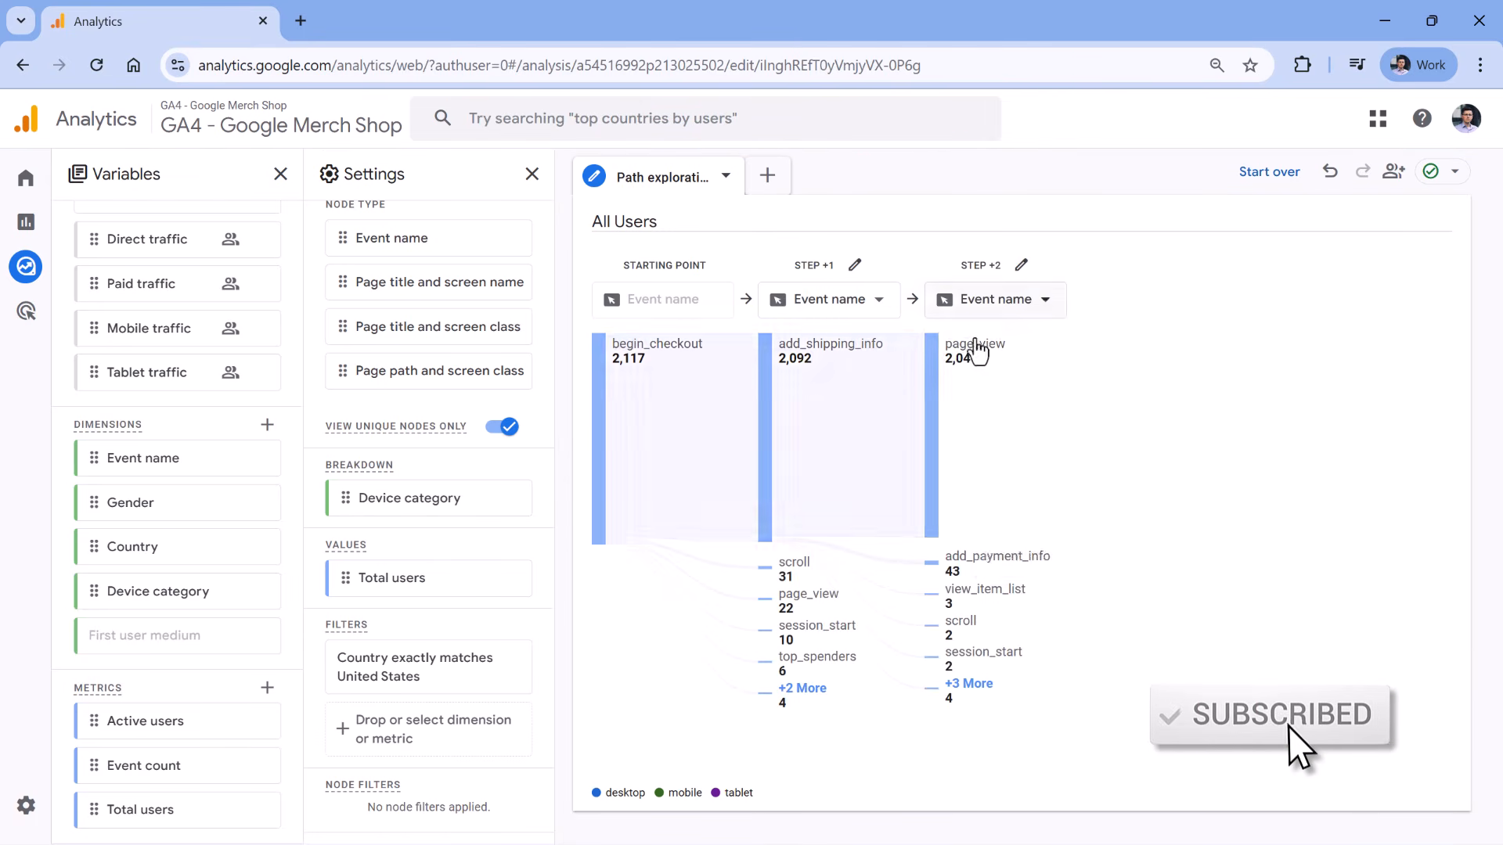
{"action": "left_click", "coordinate": [1047, 309]}
{"action": "left_click", "coordinate": [1030, 448]}
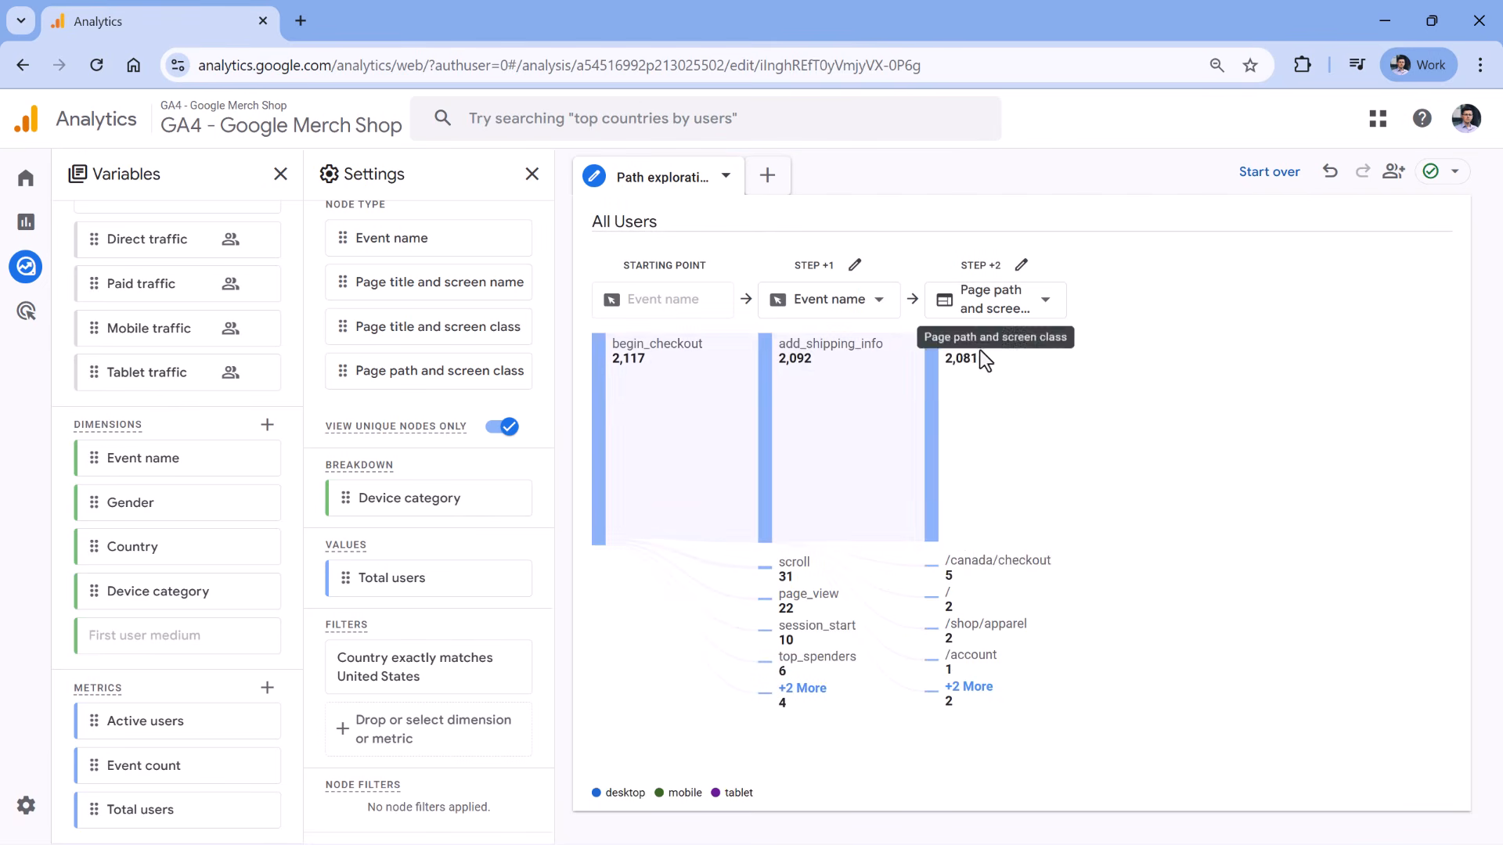
{"action": "left_click", "coordinate": [988, 352]}
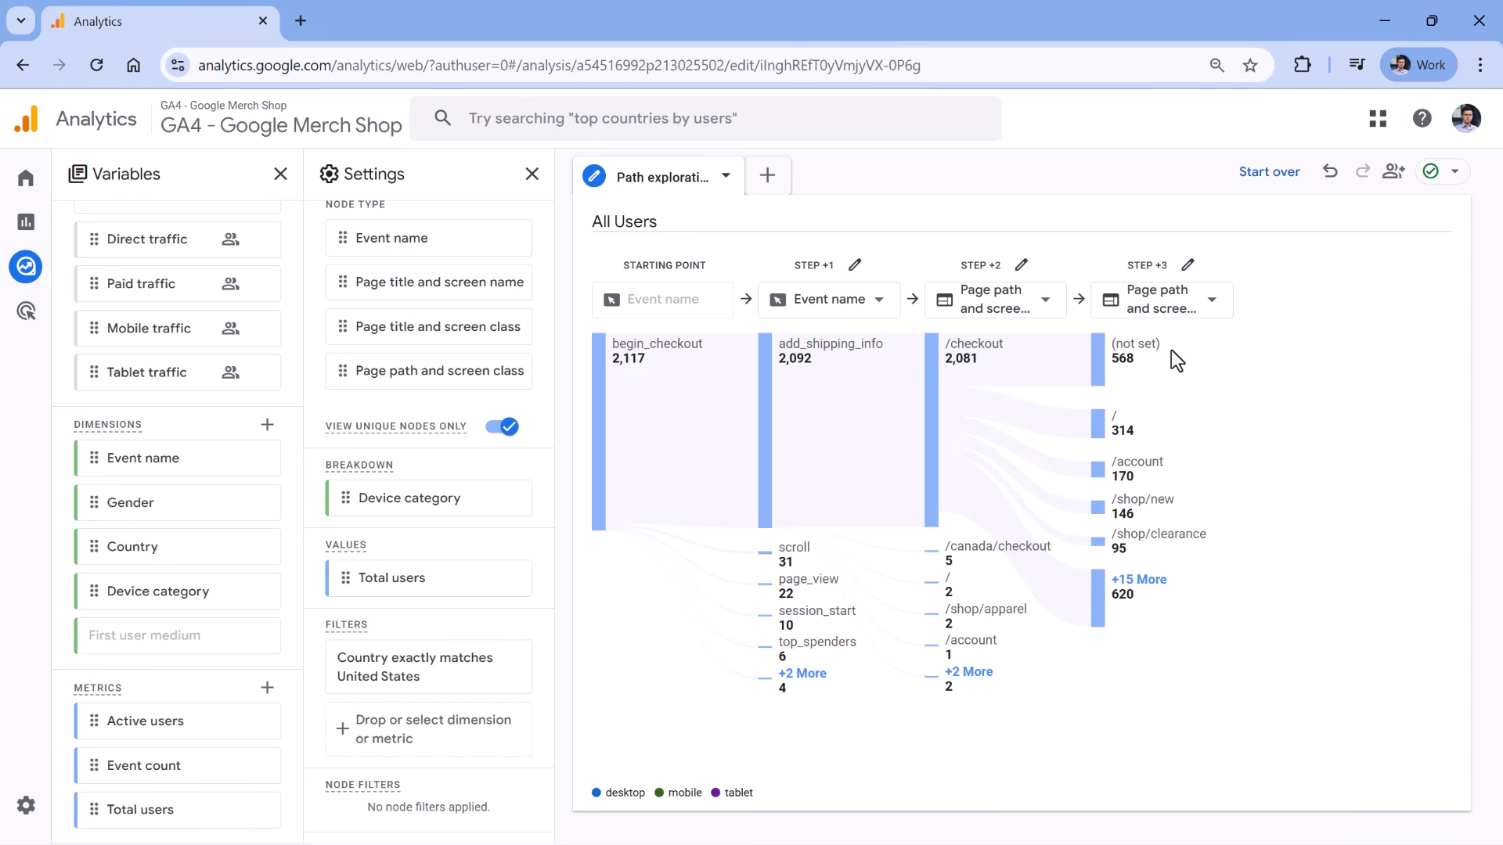
{"action": "mouse_move", "coordinate": [1144, 352]}
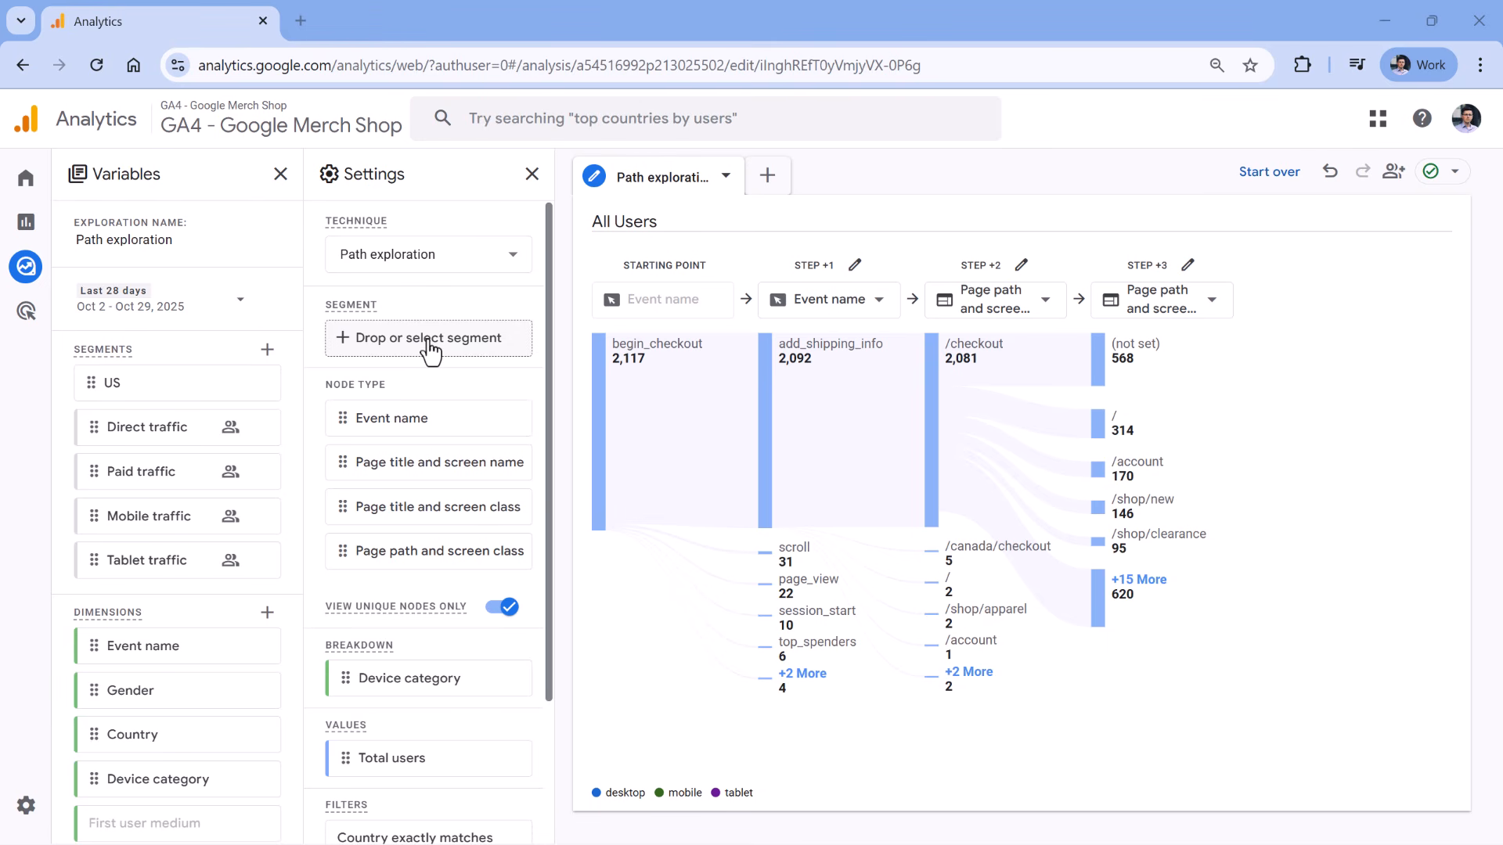
Apply the Mobile traffic segment to the begin_checkout path exploration.
{"action": "scroll", "coordinate": [429, 378], "scroll_direction": "down", "scroll_amount": 3}
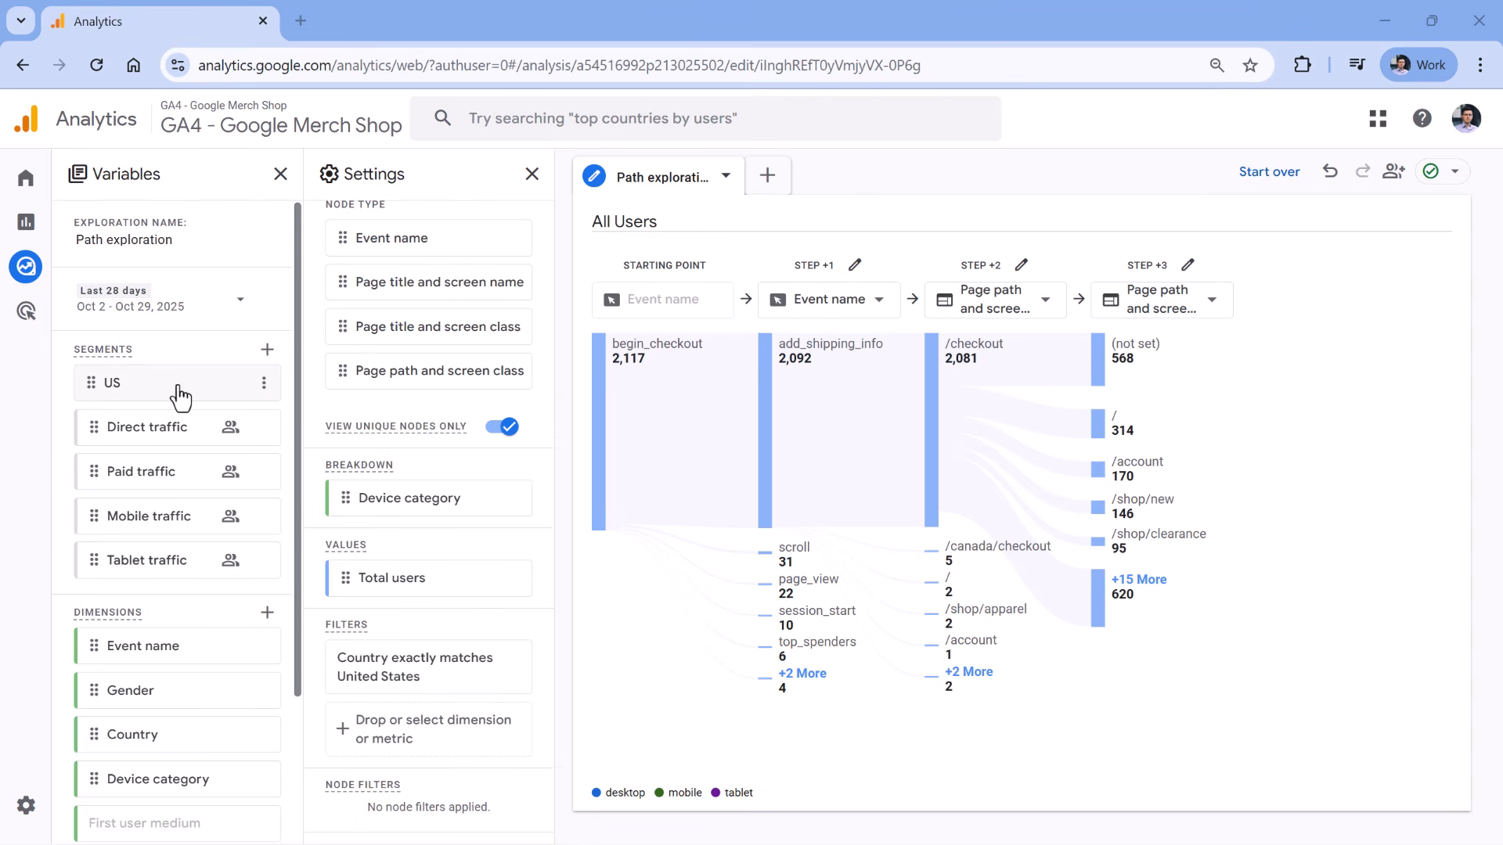
{"action": "scroll", "coordinate": [462, 443], "scroll_direction": "up", "scroll_amount": 3}
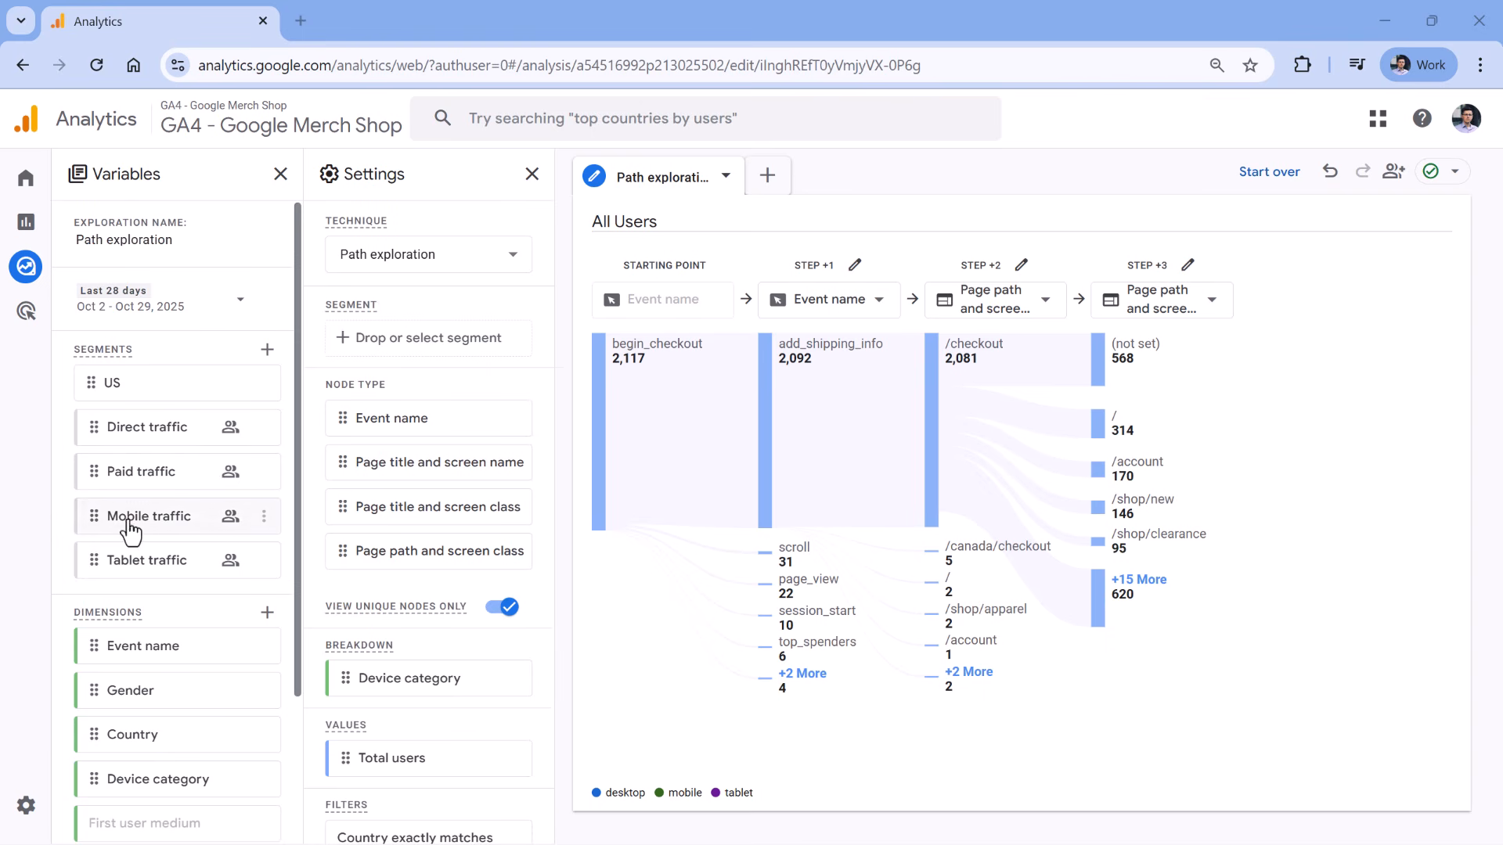
{"action": "left_click_drag", "start_coordinate": [94, 516], "coordinate": [351, 343]}
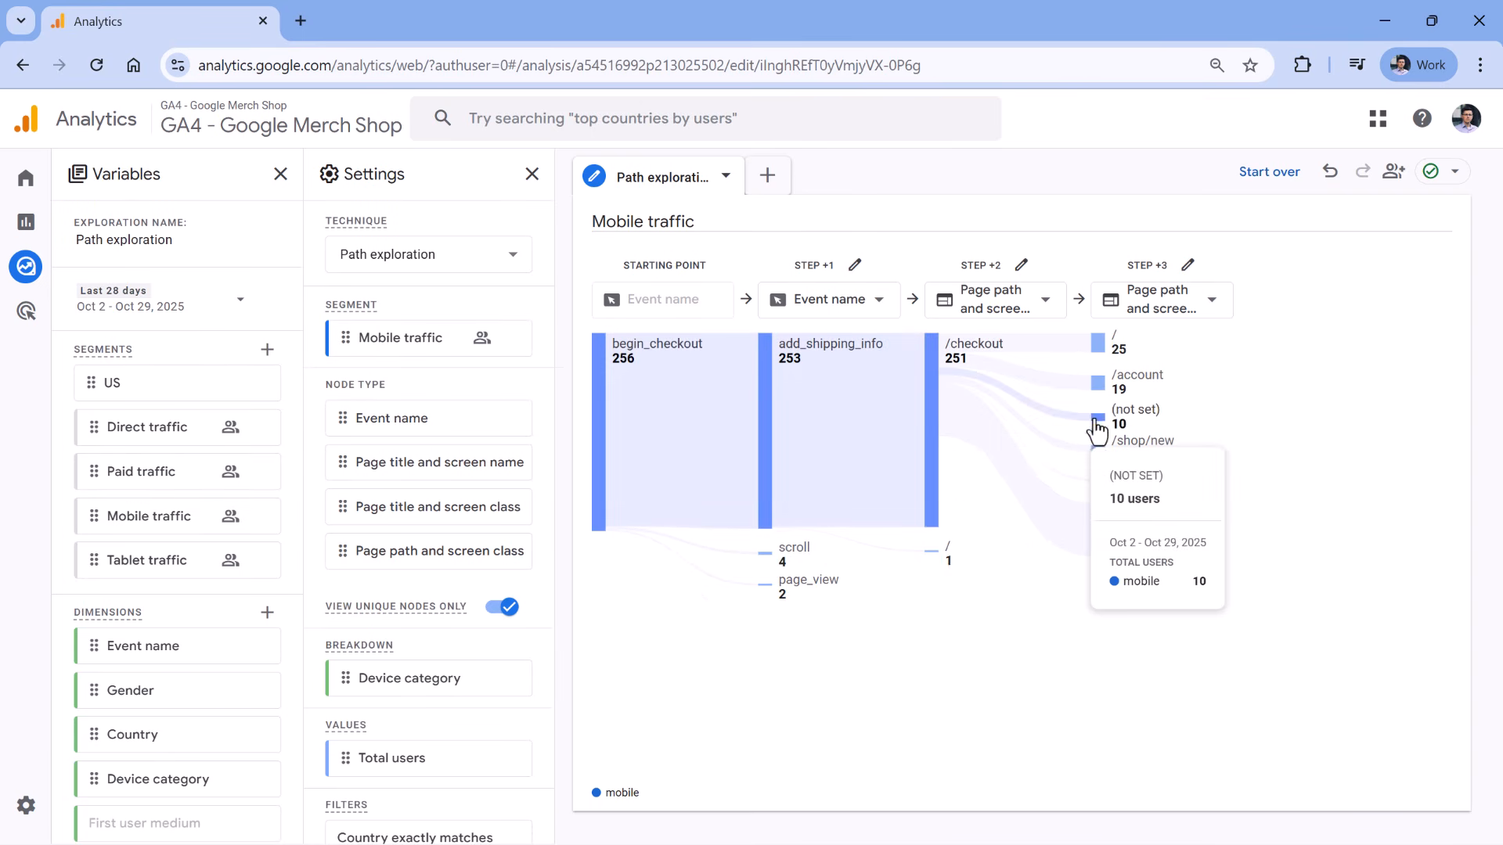